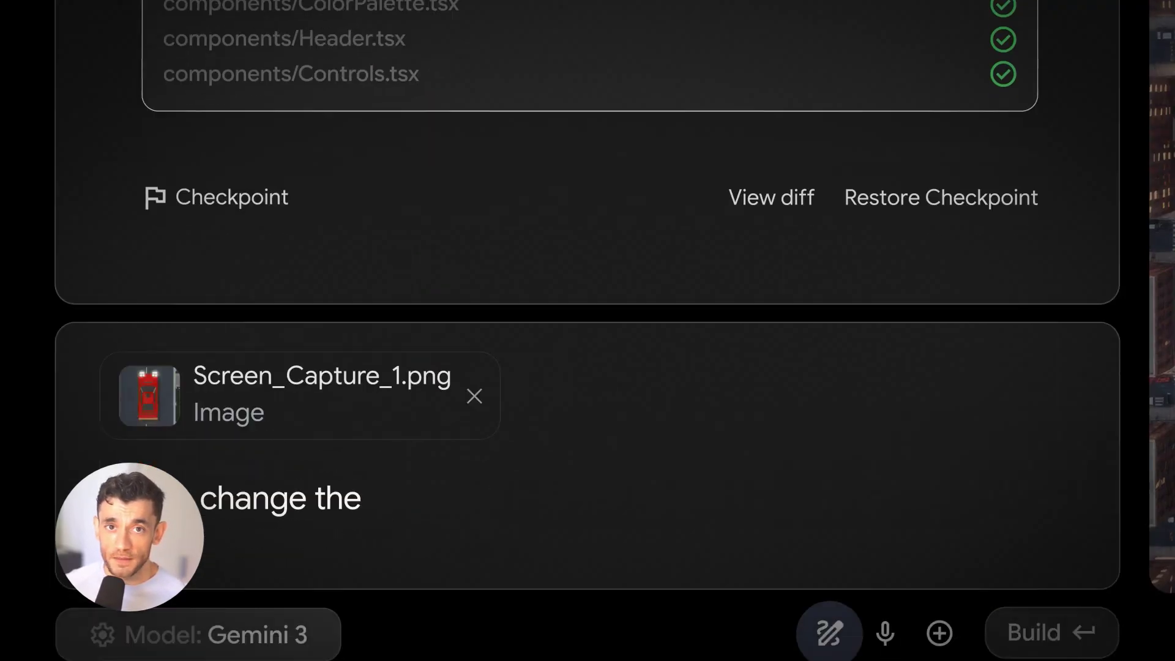
- Write a prompt asking to change the car in the attached screenshot to a green car
{"action": "type", "text": "car to a green car?"}
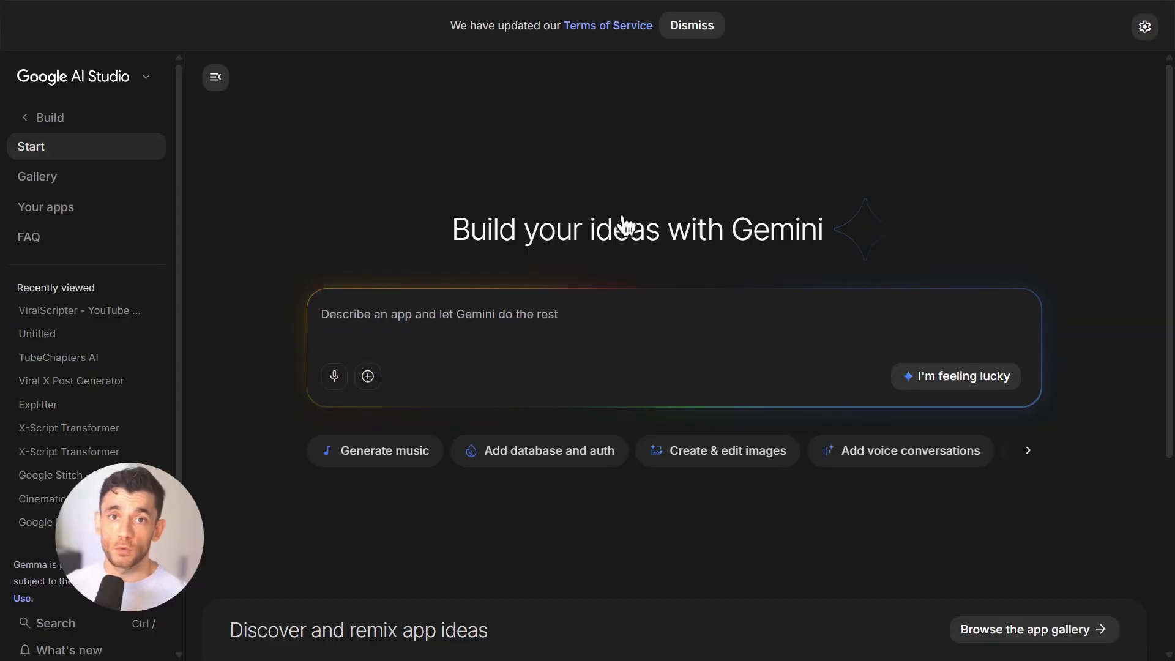
- Go to the Playground and choose Gemini 3 Flash Preview from the Gemini models
{"action": "left_click", "coordinate": [87, 120]}
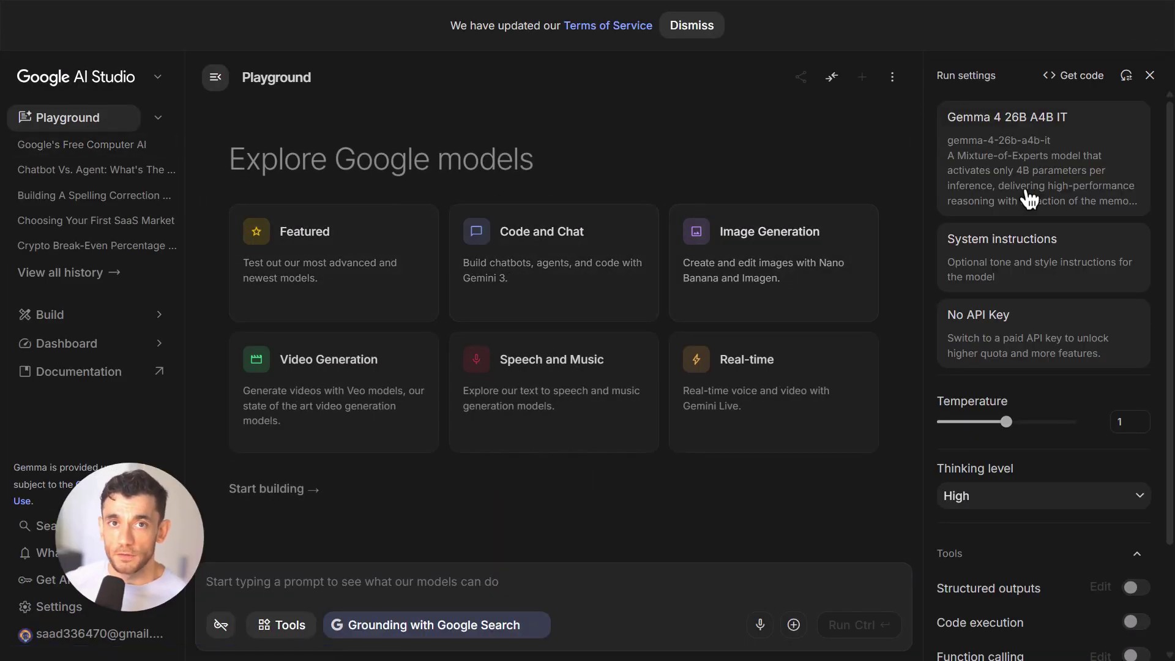
{"action": "left_click", "coordinate": [1035, 192]}
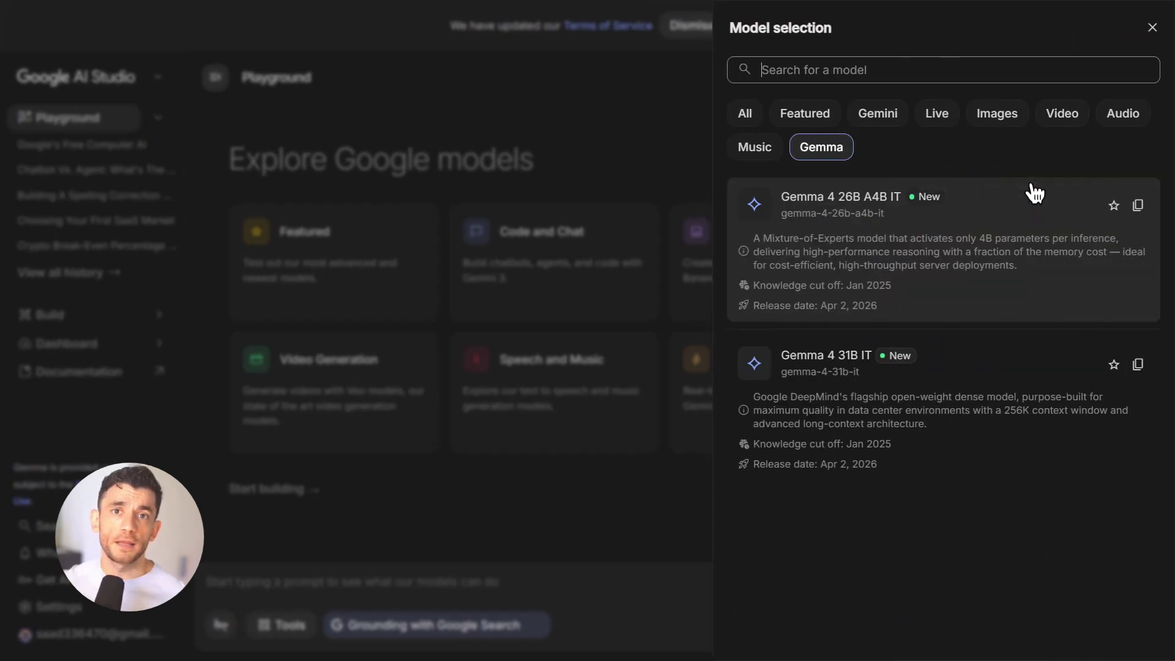
{"action": "left_click", "coordinate": [889, 122]}
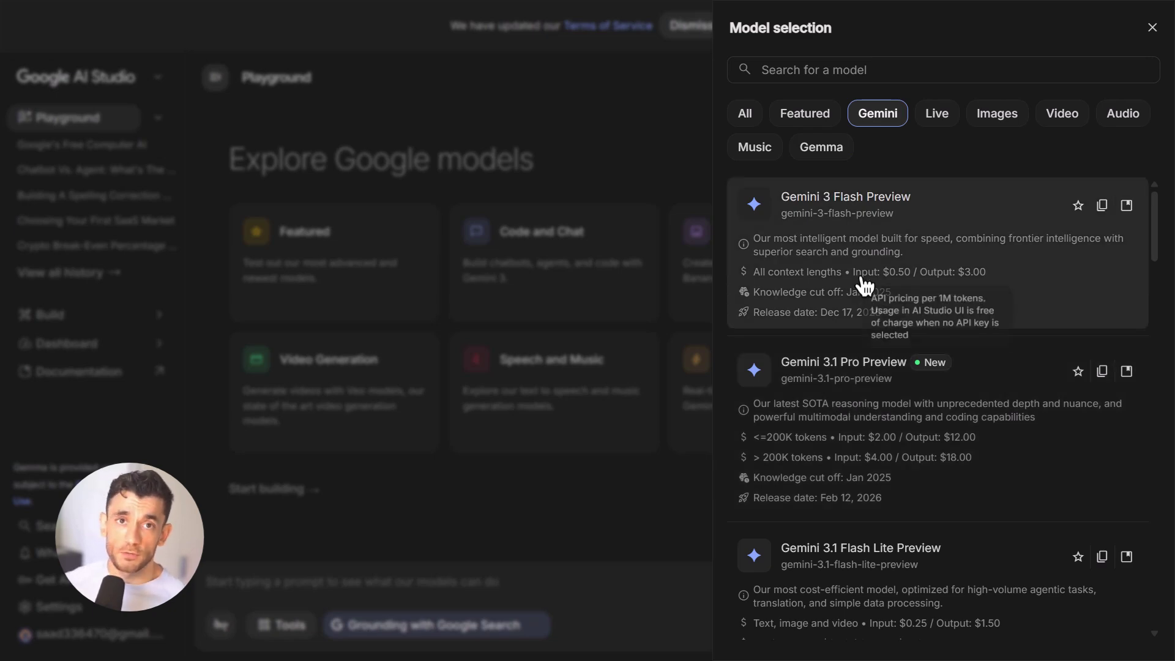
{"action": "left_click", "coordinate": [866, 287]}
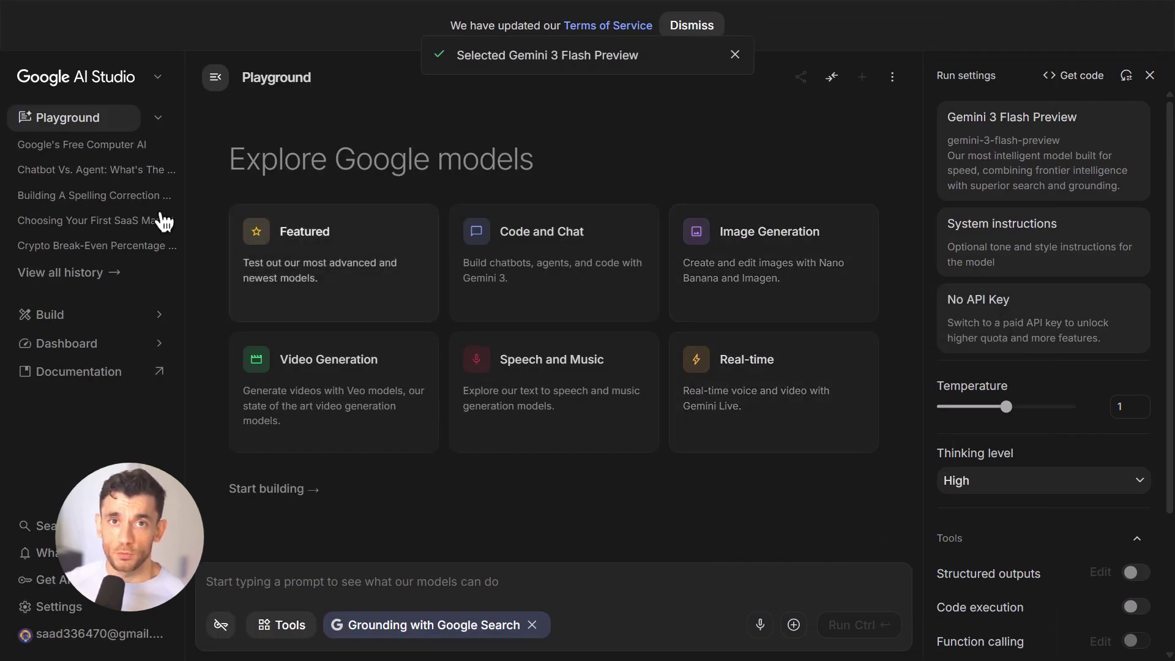
- In Build, create an AI content automation app that turns one topic into an SEO blog post, Twitter/X thread, LinkedIn post and 3 Instagram captions
{"action": "left_click", "coordinate": [80, 330]}
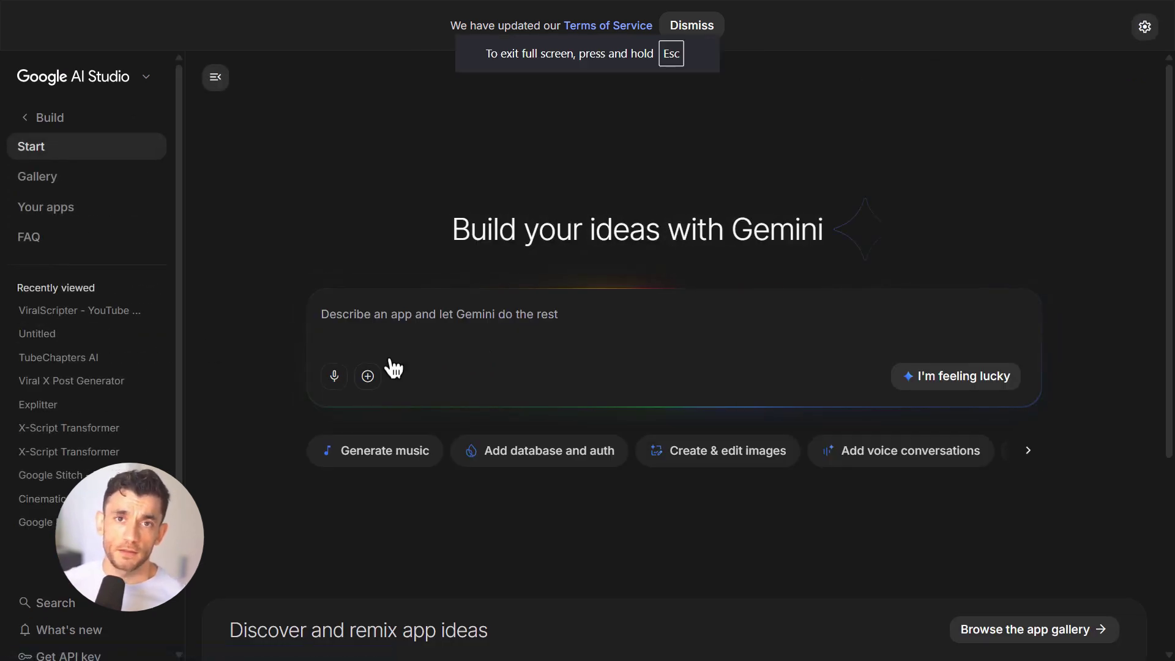
{"action": "key", "text": "ctrl+v"}
{"action": "scroll", "coordinate": [339, 251], "scroll_direction": "up", "scroll_amount": 2}
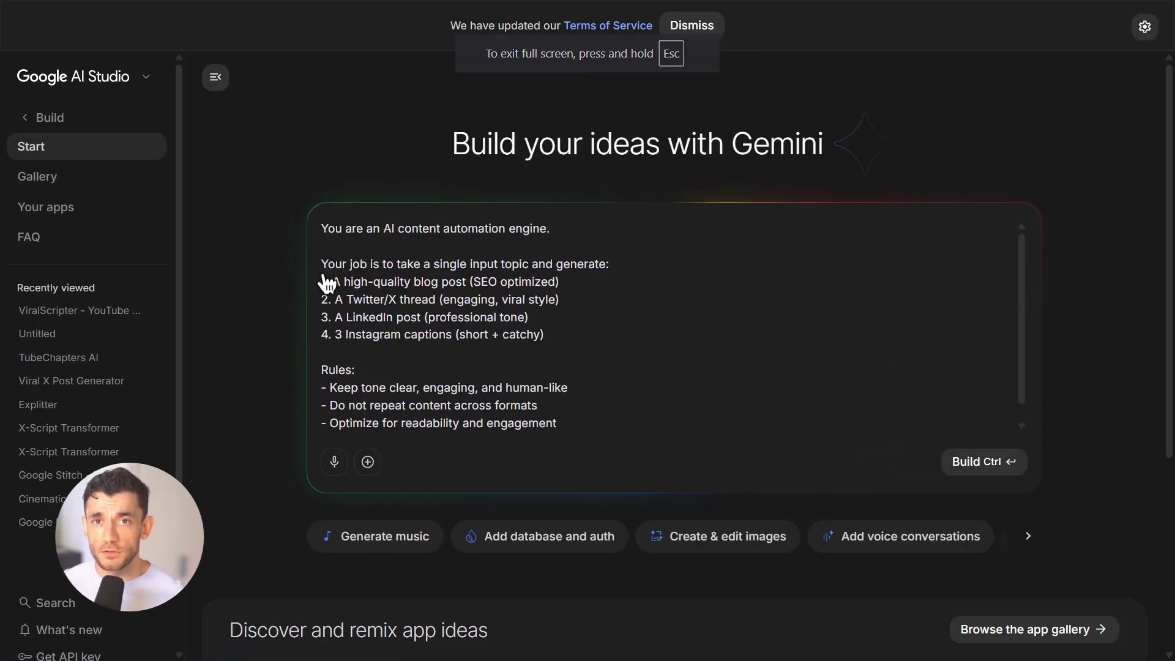
{"action": "scroll", "coordinate": [324, 239], "scroll_direction": "down", "scroll_amount": 2}
{"action": "scroll", "coordinate": [342, 251], "scroll_direction": "up", "scroll_amount": 2}
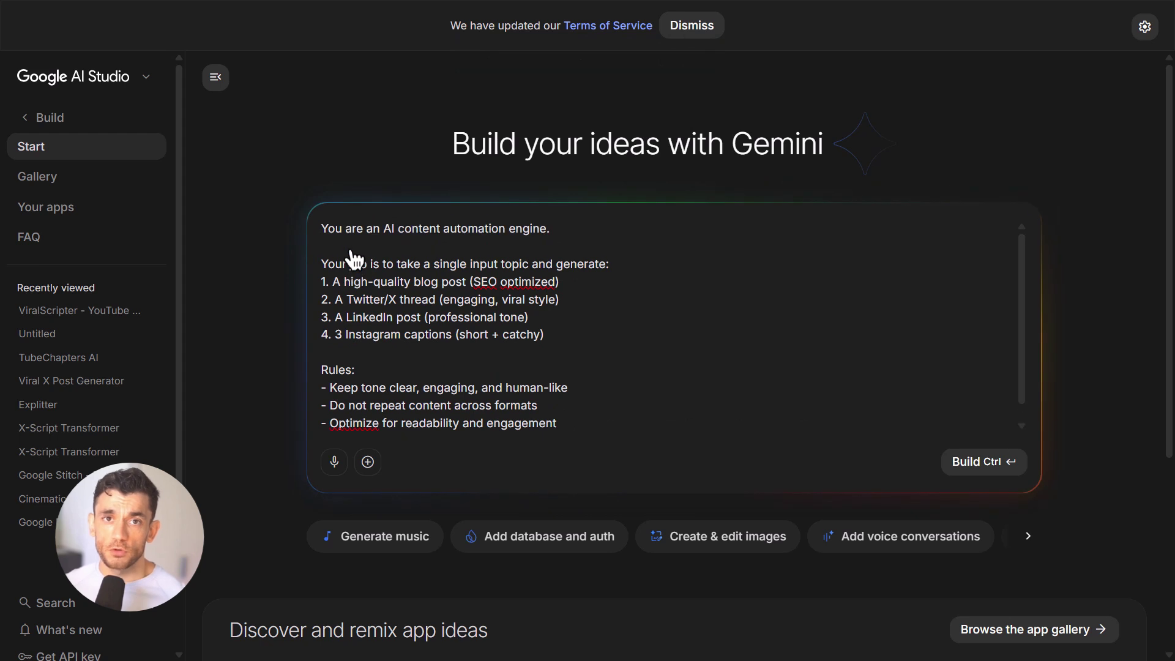
{"action": "scroll", "coordinate": [325, 241], "scroll_direction": "down", "scroll_amount": 1}
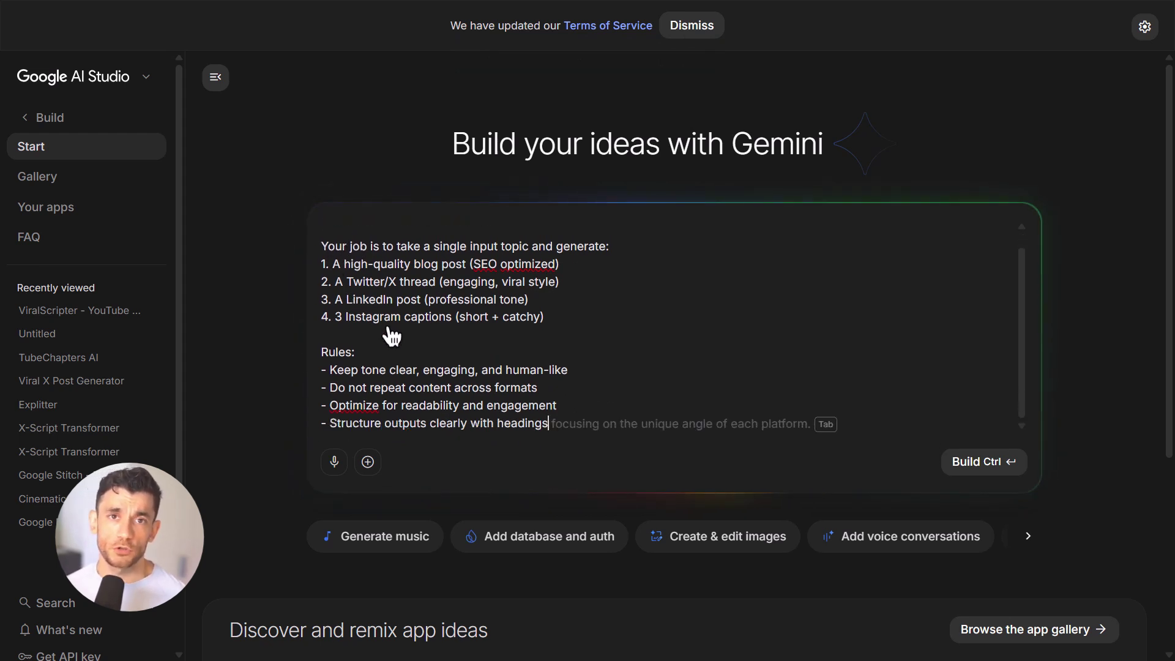
{"action": "scroll", "coordinate": [539, 419], "scroll_direction": "up", "scroll_amount": 1}
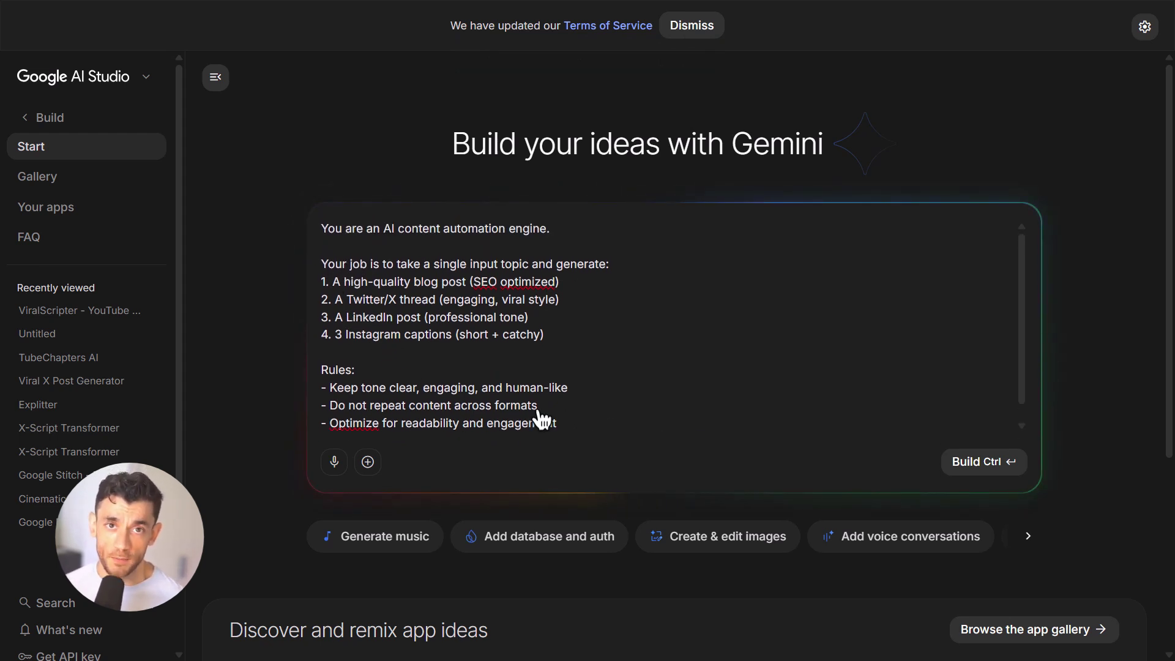
{"action": "left_click", "coordinate": [987, 466]}
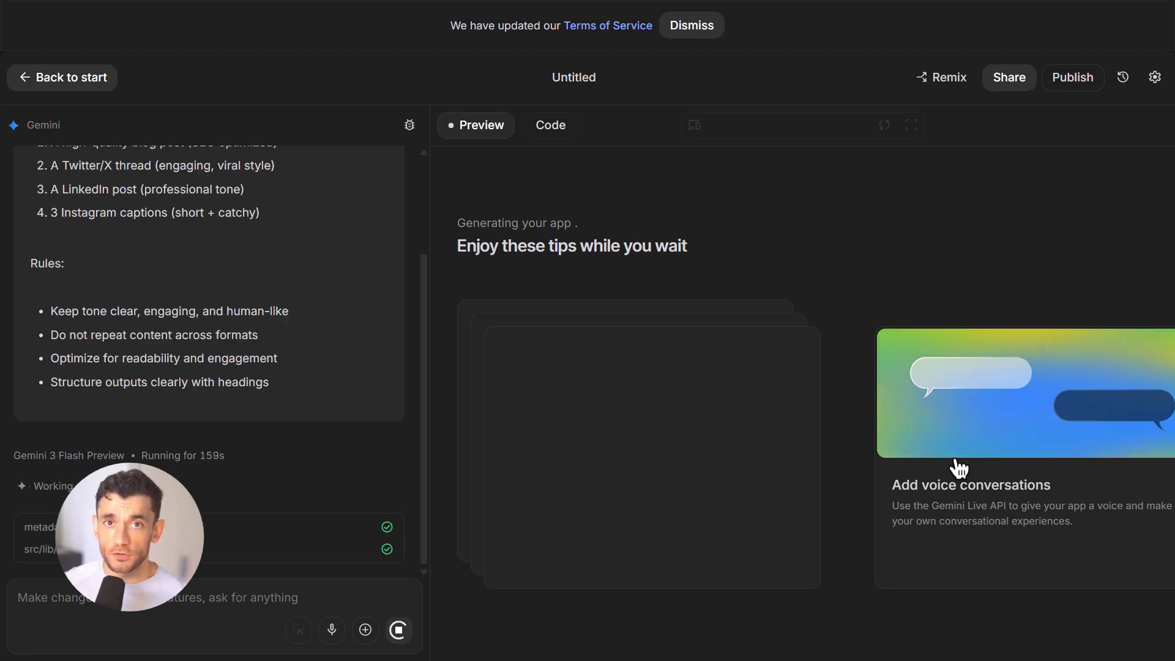
- Review the key features in the build summary, including multi-channel generation, structured AI logic and the interface stack
{"action": "scroll", "coordinate": [223, 380], "scroll_direction": "up", "scroll_amount": 5}
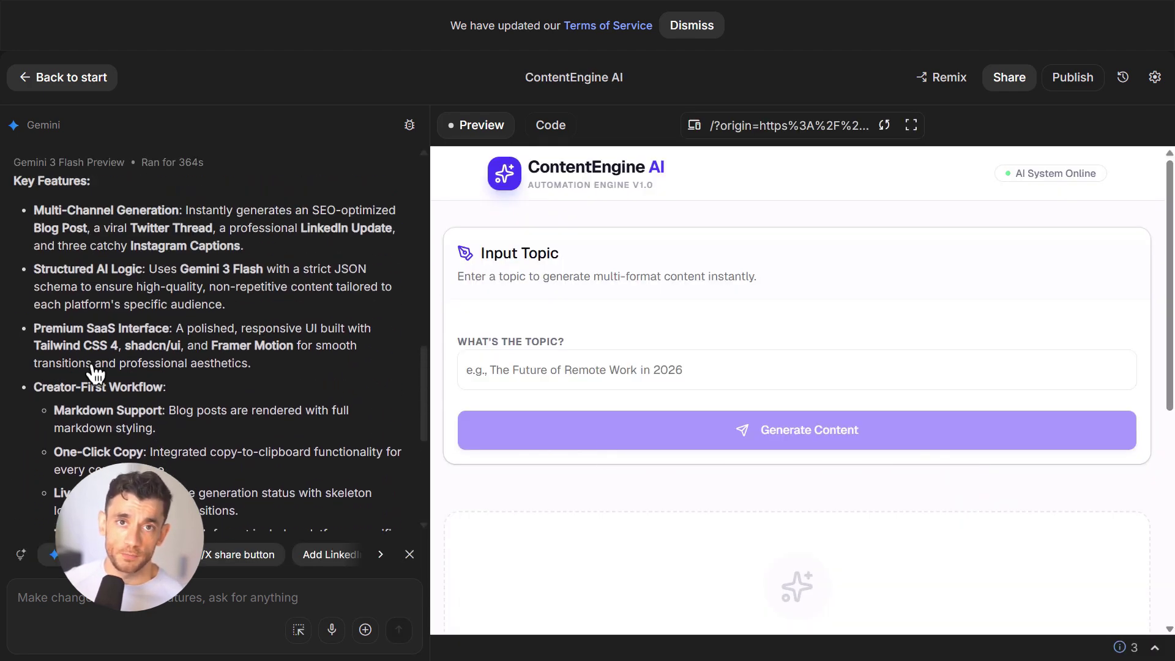
{"action": "scroll", "coordinate": [127, 383], "scroll_direction": "up", "scroll_amount": 2}
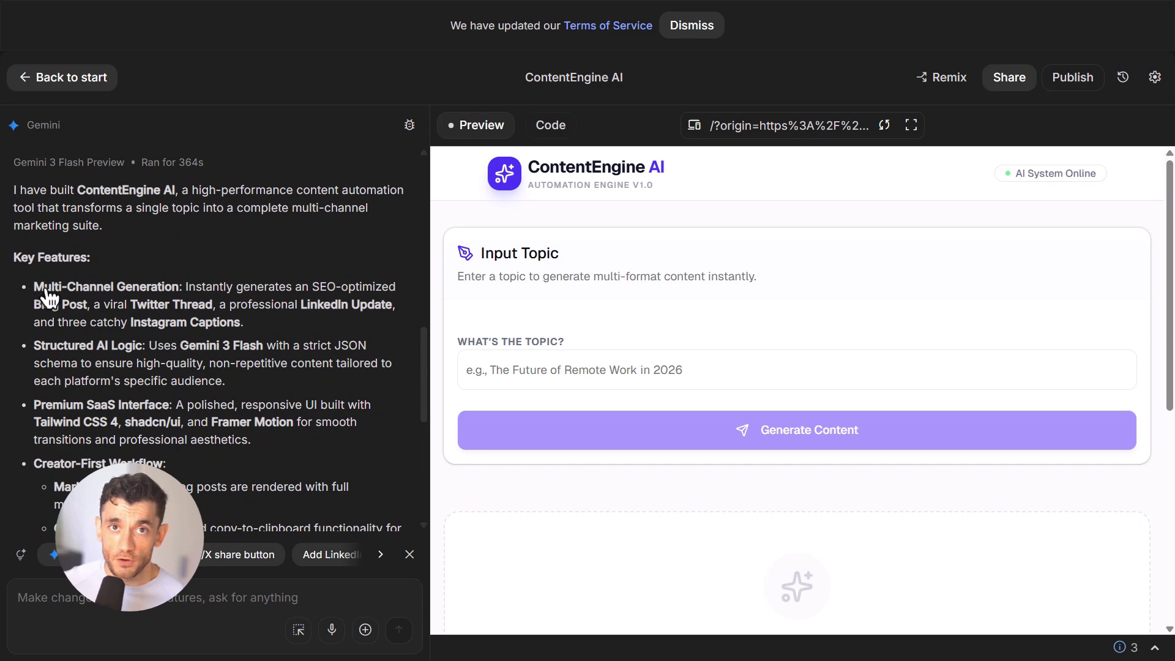
{"action": "left_click_drag", "start_coordinate": [38, 286], "coordinate": [185, 285]}
{"action": "left_click_drag", "start_coordinate": [34, 346], "coordinate": [147, 348]}
{"action": "left_click_drag", "start_coordinate": [36, 409], "coordinate": [169, 406]}
{"action": "left_click_drag", "start_coordinate": [39, 423], "coordinate": [104, 423]}
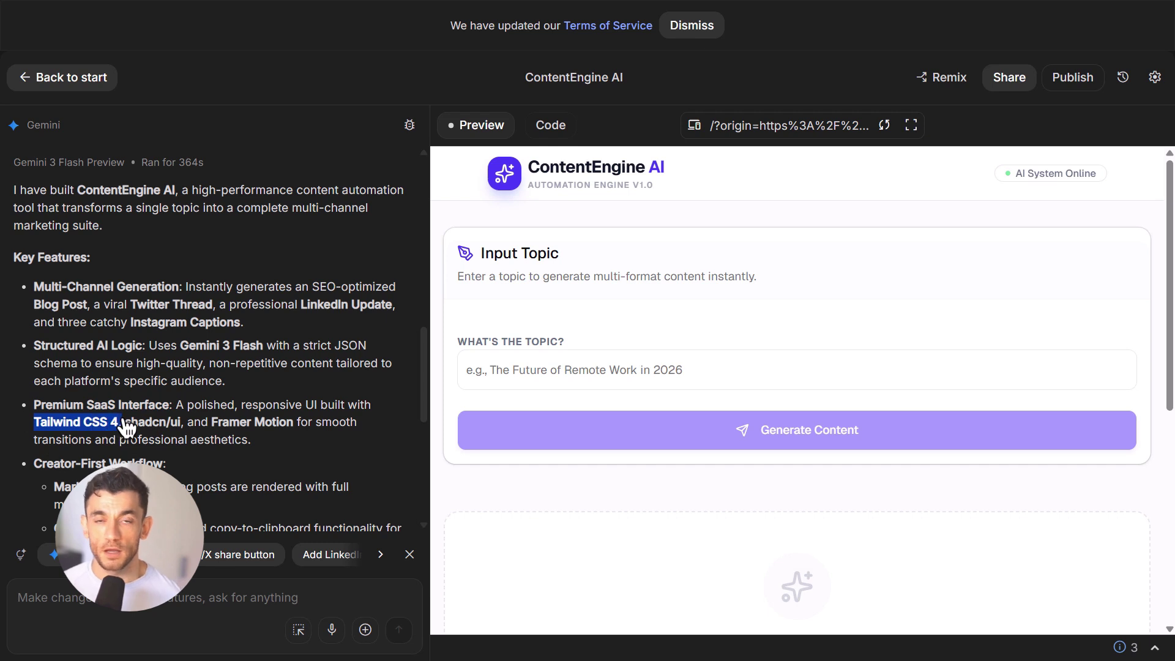
{"action": "left_click", "coordinate": [136, 445]}
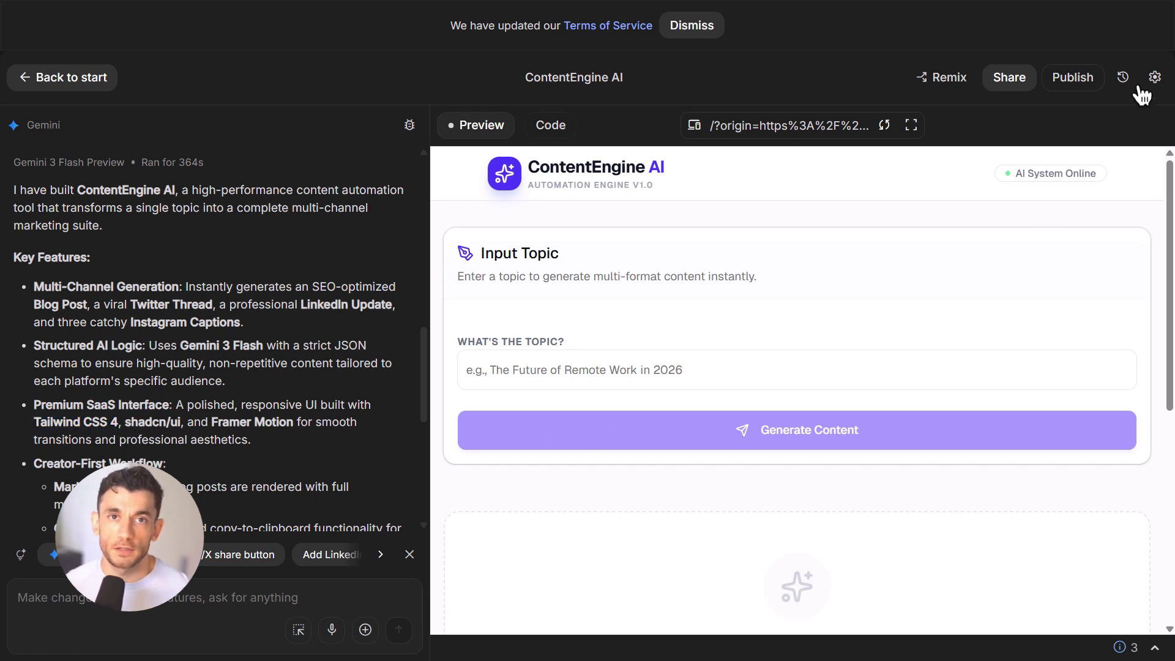
- Show the app preview in full screen and generate content for the topic "Google AI Studio + Gemini Is Insane"
{"action": "left_click", "coordinate": [912, 126]}
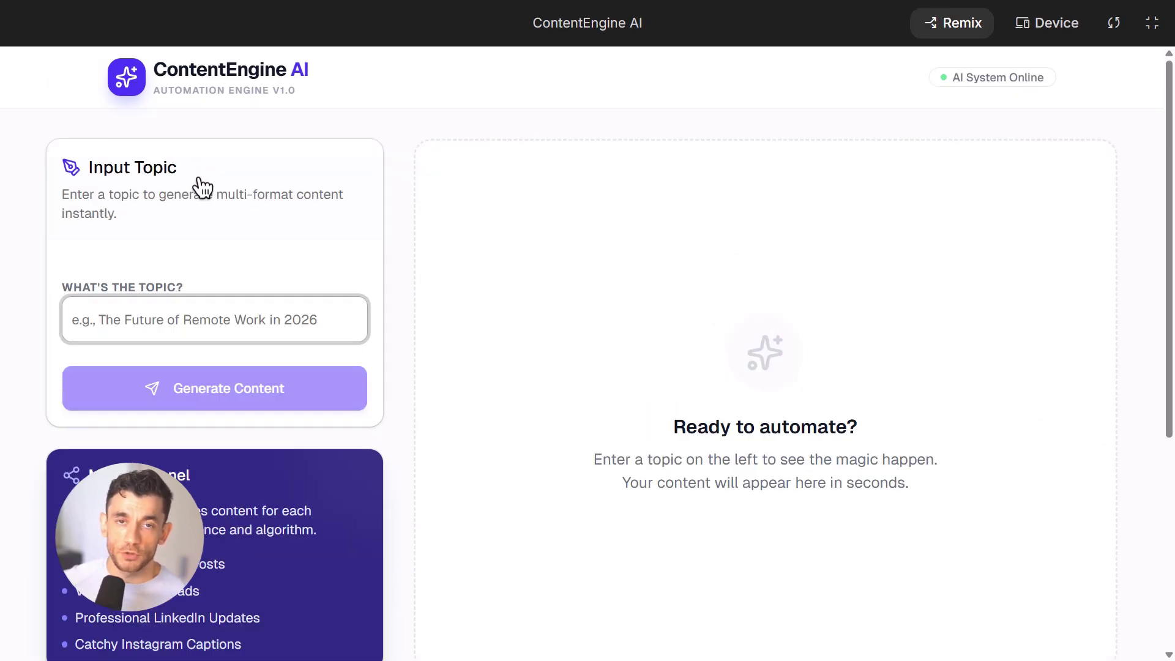
{"action": "type", "text": "Google AI Studio + Gemini Is Insane"}
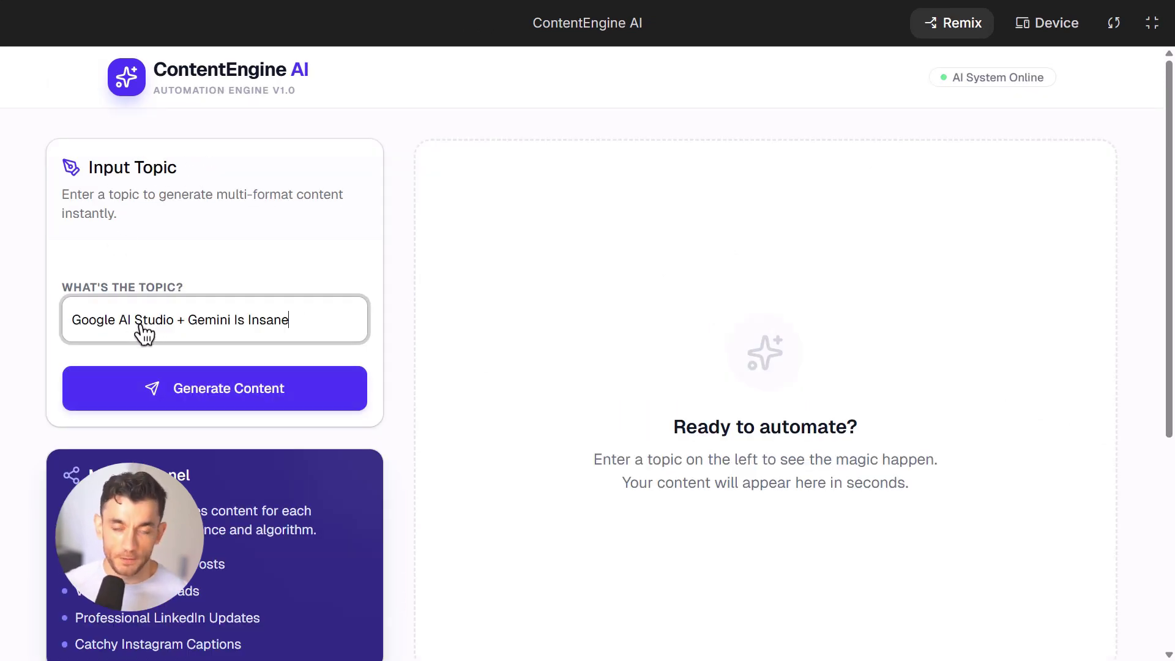
{"action": "left_click", "coordinate": [299, 396]}
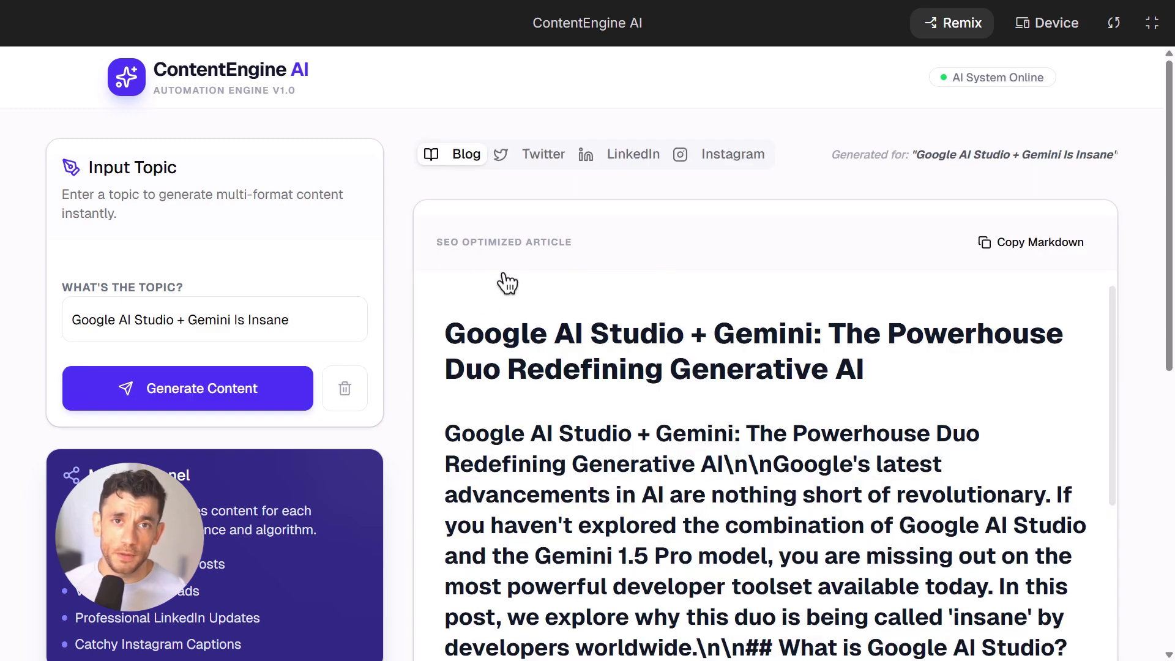
- Read through the generated SEO blog article about Google AI Studio and Gemini
{"action": "scroll", "coordinate": [1133, 356], "scroll_direction": "down", "scroll_amount": 5}
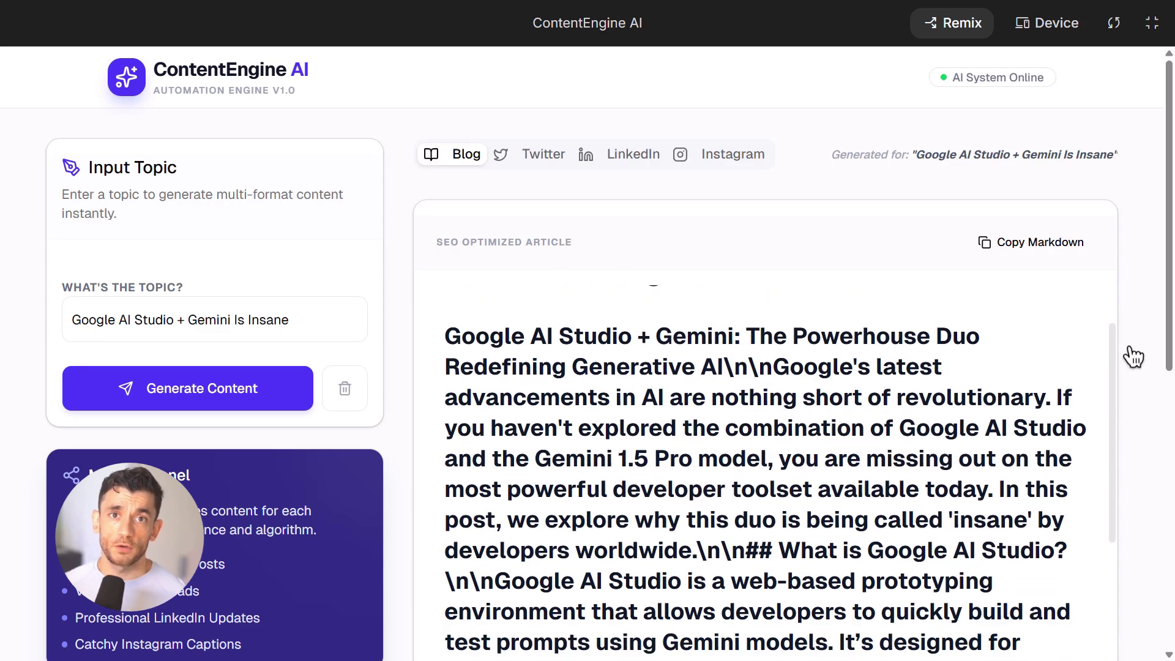
{"action": "scroll", "coordinate": [666, 439], "scroll_direction": "down", "scroll_amount": 6}
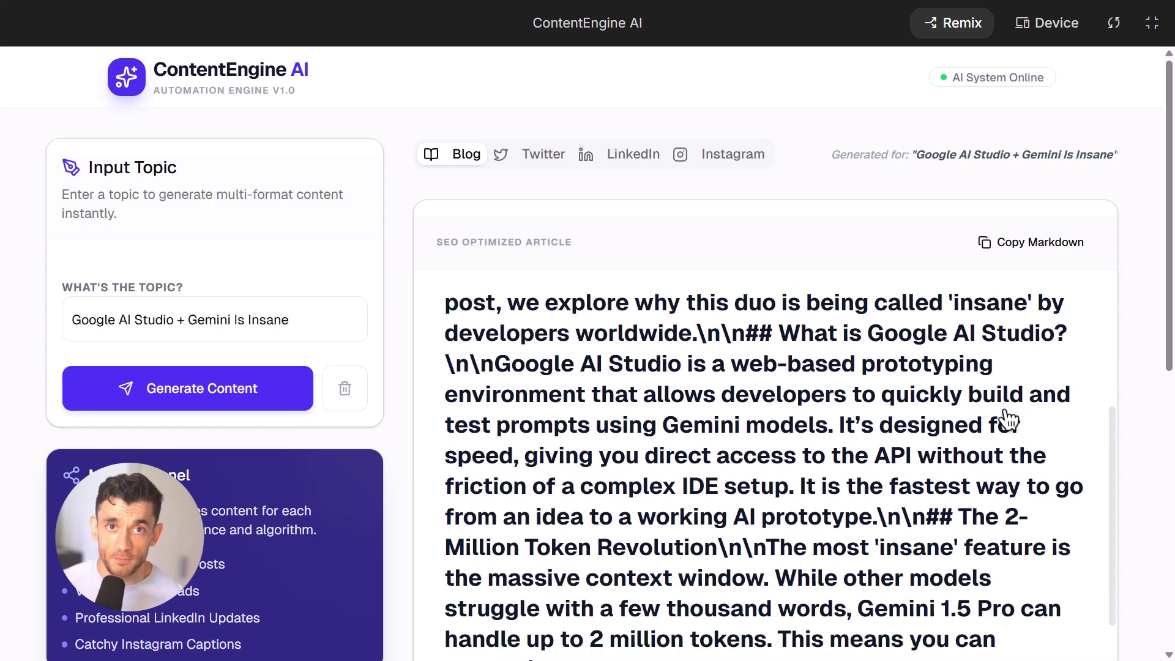
{"action": "scroll", "coordinate": [1046, 413], "scroll_direction": "down", "scroll_amount": 5}
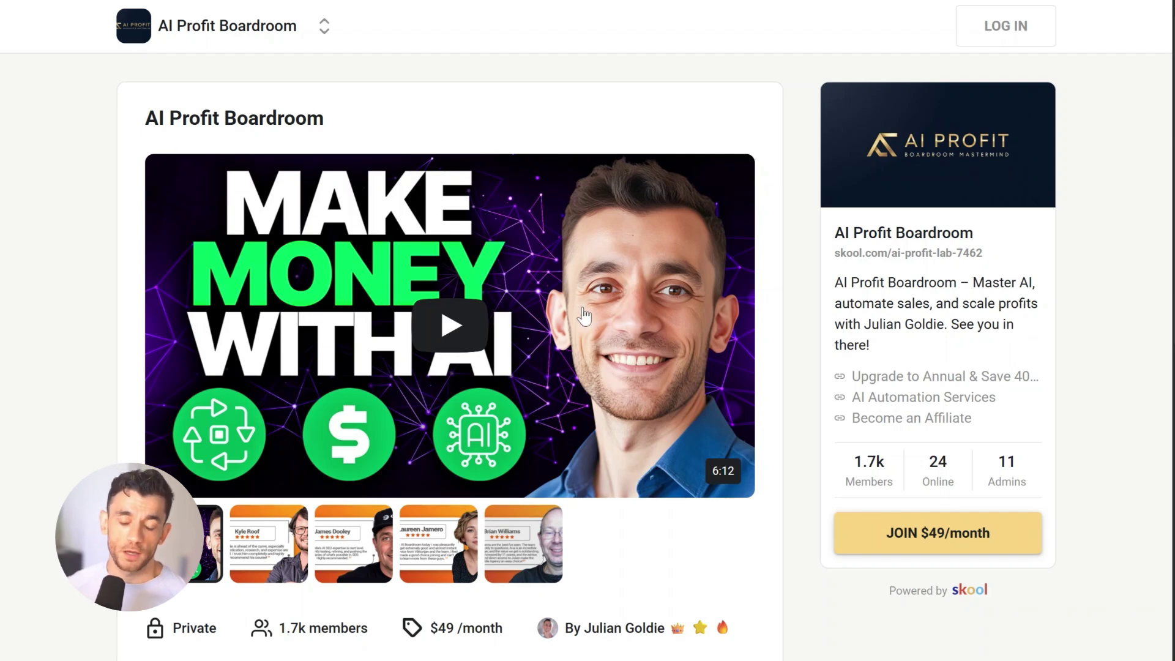
- Switch to the AI Profit Boardroom page on Skool and look through its offer description
{"action": "scroll", "coordinate": [779, 288], "scroll_direction": "down", "scroll_amount": 2}
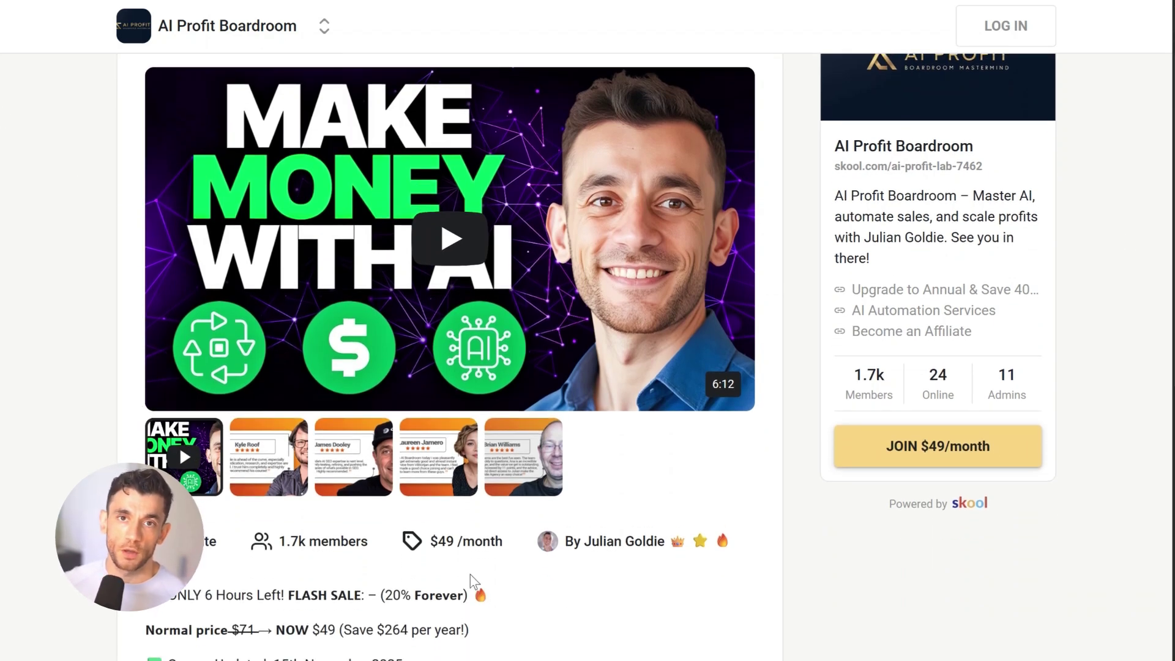
{"action": "scroll", "coordinate": [562, 538], "scroll_direction": "down", "scroll_amount": 2}
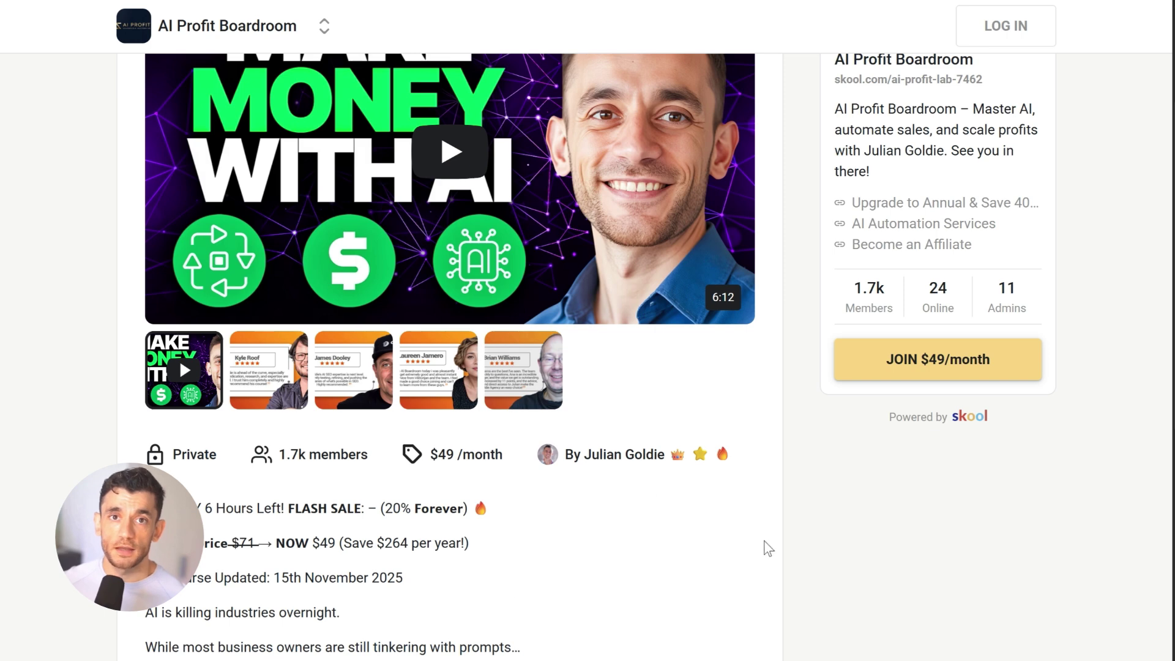
{"action": "scroll", "coordinate": [740, 444], "scroll_direction": "down", "scroll_amount": 4}
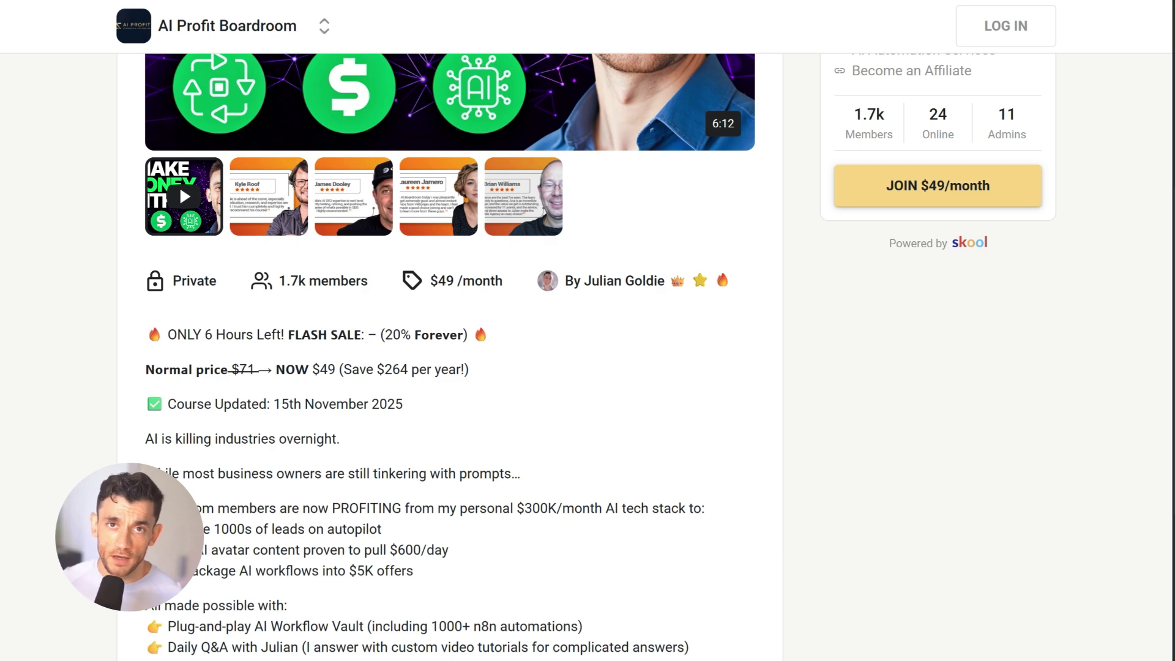
{"action": "scroll", "coordinate": [86, 419], "scroll_direction": "down", "scroll_amount": 2}
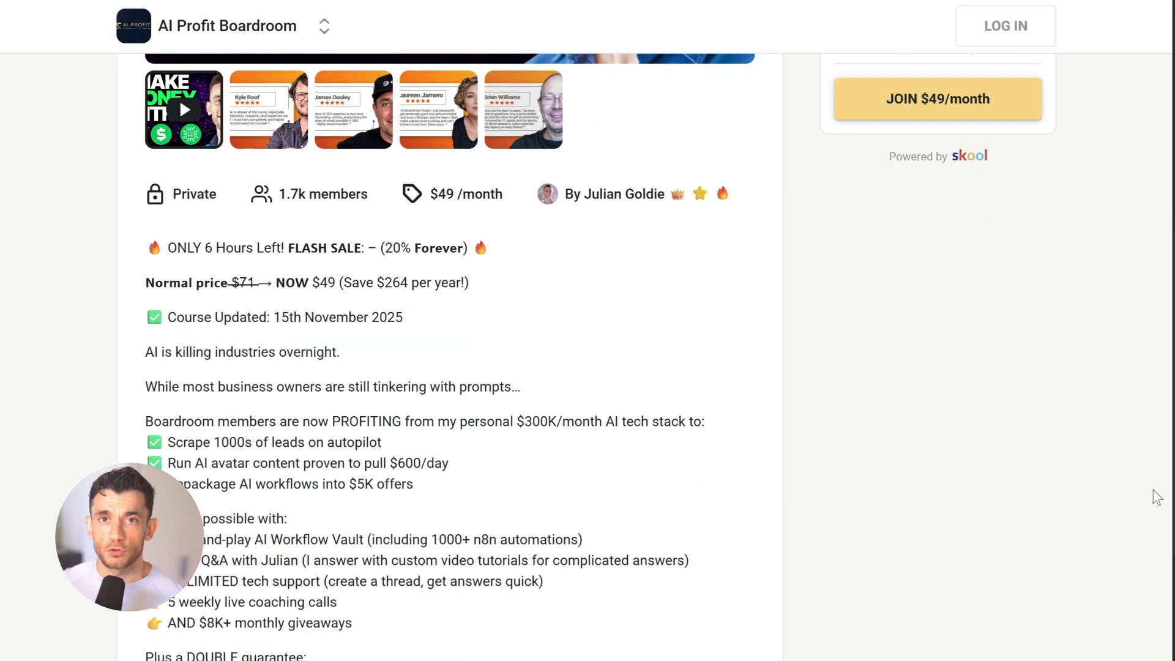
{"action": "scroll", "coordinate": [595, 490], "scroll_direction": "down", "scroll_amount": 4}
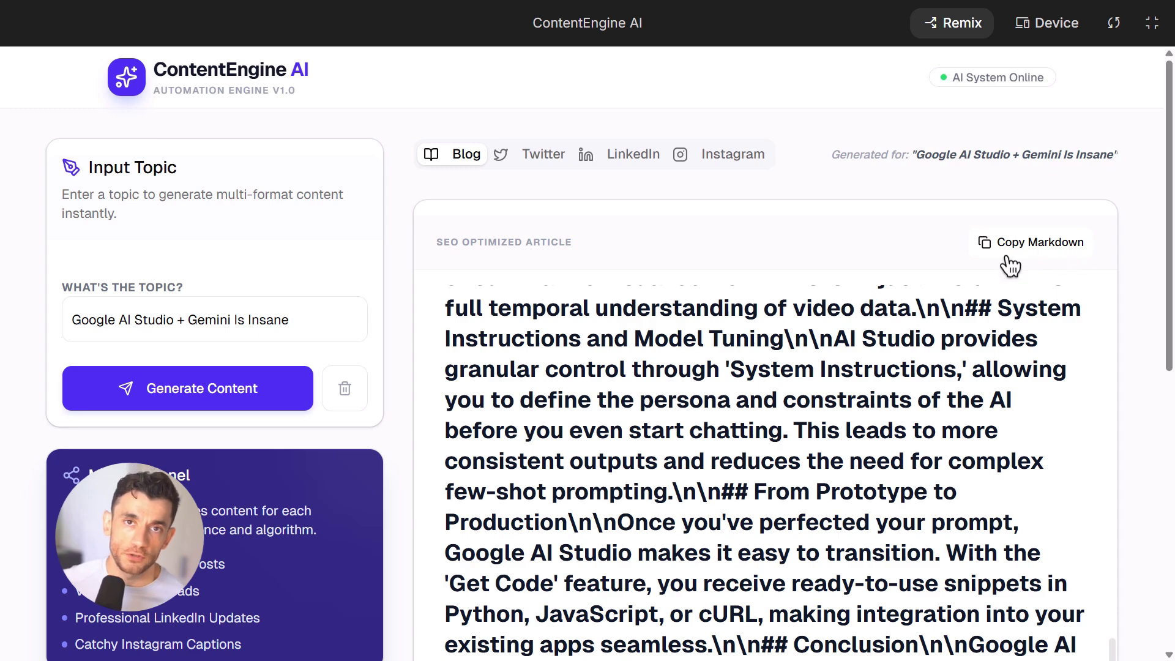
- Back in ContentEngine AI, copy the blog article as Markdown and generate new content for the topic "ai changing the world"
{"action": "left_click", "coordinate": [1007, 252]}
{"action": "scroll", "coordinate": [734, 441], "scroll_direction": "up", "scroll_amount": 20}
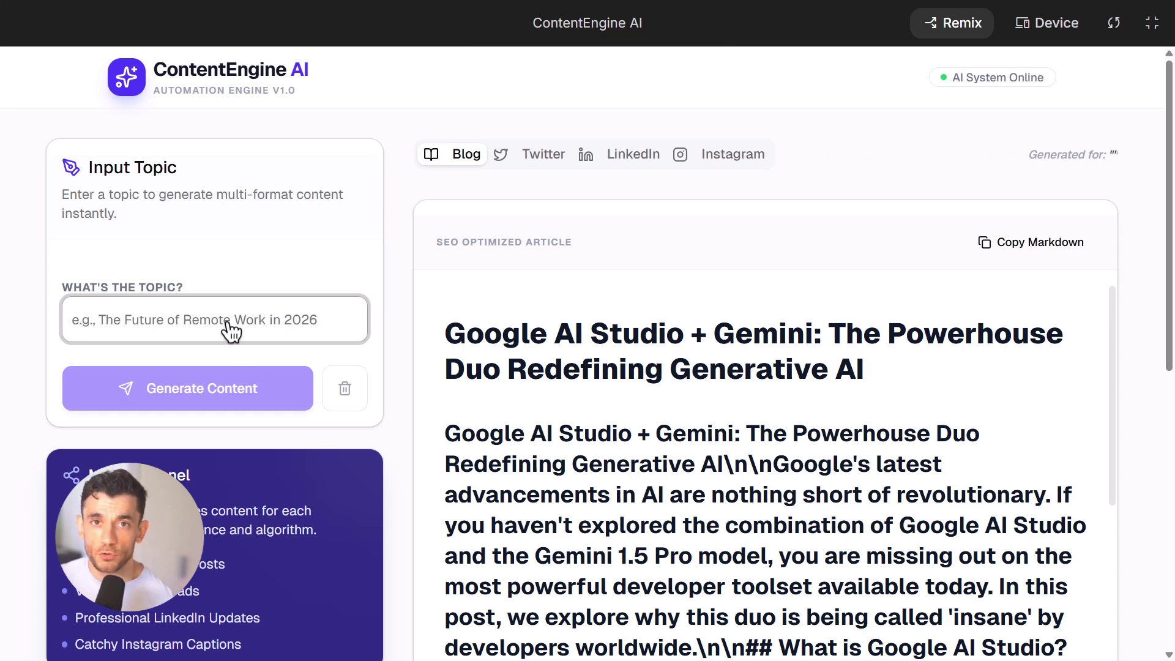
{"action": "key", "text": "ctrl+v"}
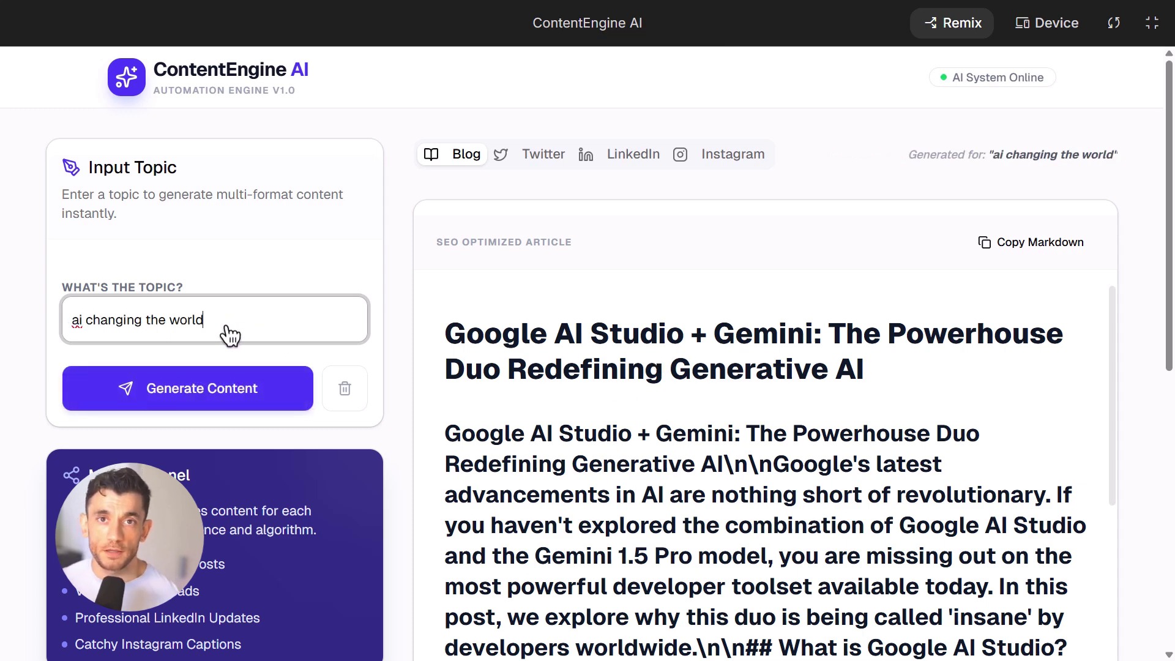
{"action": "left_click", "coordinate": [184, 398]}
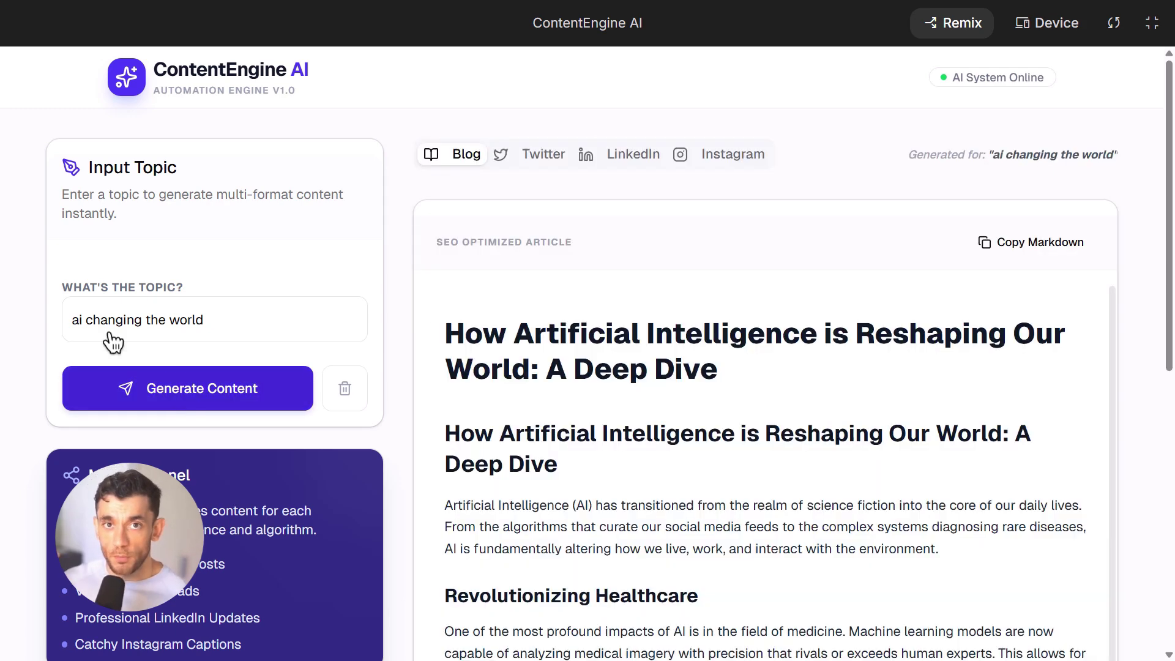
- Read the new blog article on artificial intelligence from its title through to the conclusion
{"action": "left_click_drag", "start_coordinate": [449, 347], "coordinate": [708, 375]}
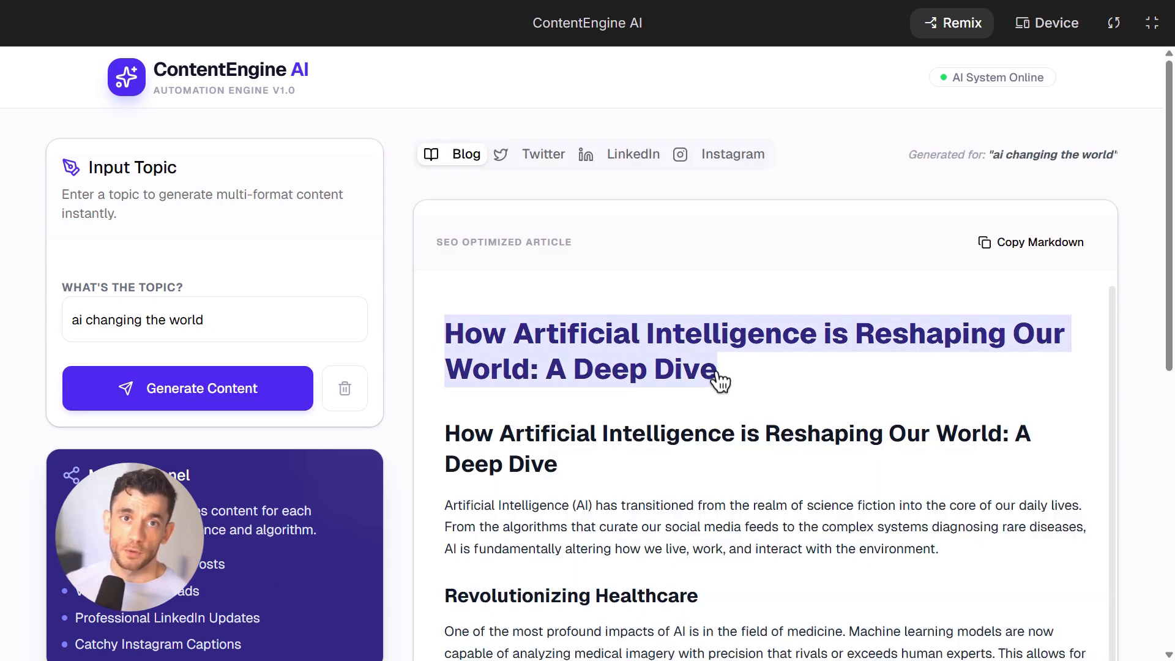
{"action": "left_click", "coordinate": [720, 395]}
{"action": "scroll", "coordinate": [728, 490], "scroll_direction": "down", "scroll_amount": 1}
{"action": "scroll", "coordinate": [727, 490], "scroll_direction": "down", "scroll_amount": 3}
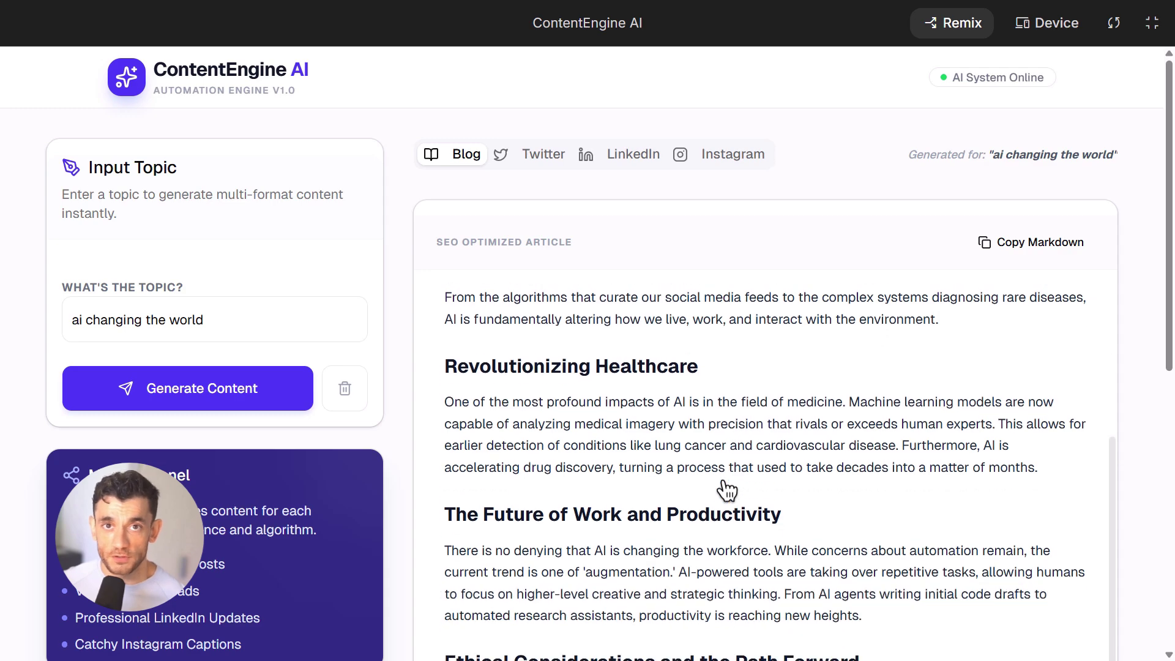
{"action": "scroll", "coordinate": [633, 570], "scroll_direction": "down", "scroll_amount": 3}
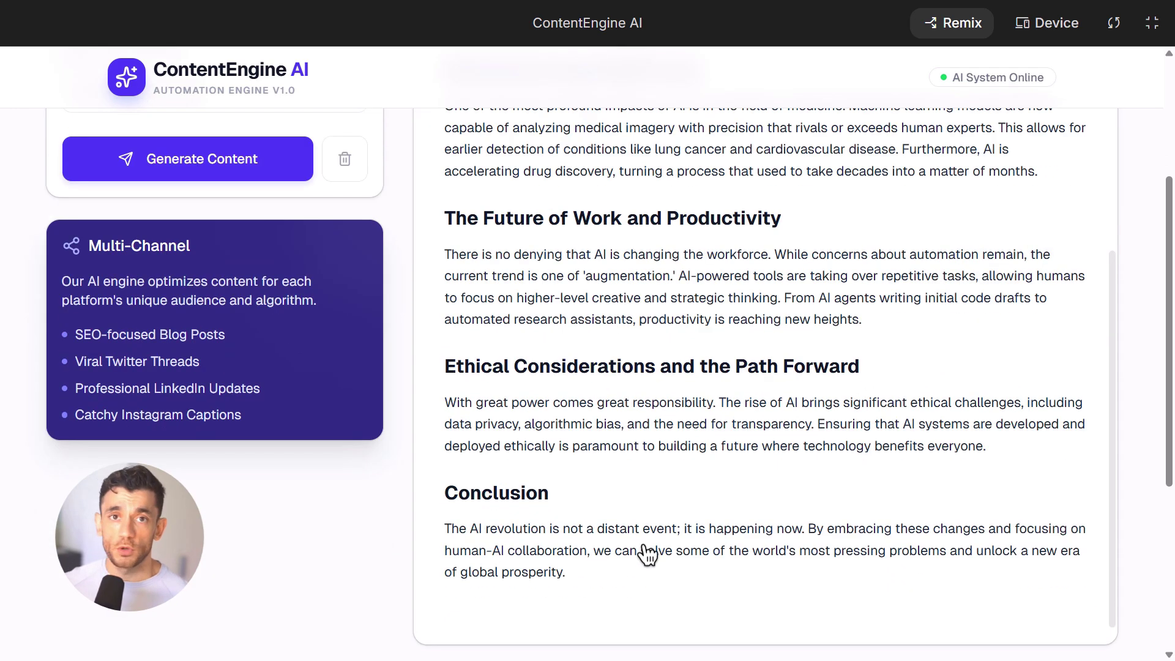
{"action": "scroll", "coordinate": [591, 559], "scroll_direction": "up", "scroll_amount": 4}
{"action": "scroll", "coordinate": [260, 442], "scroll_direction": "up", "scroll_amount": 4}
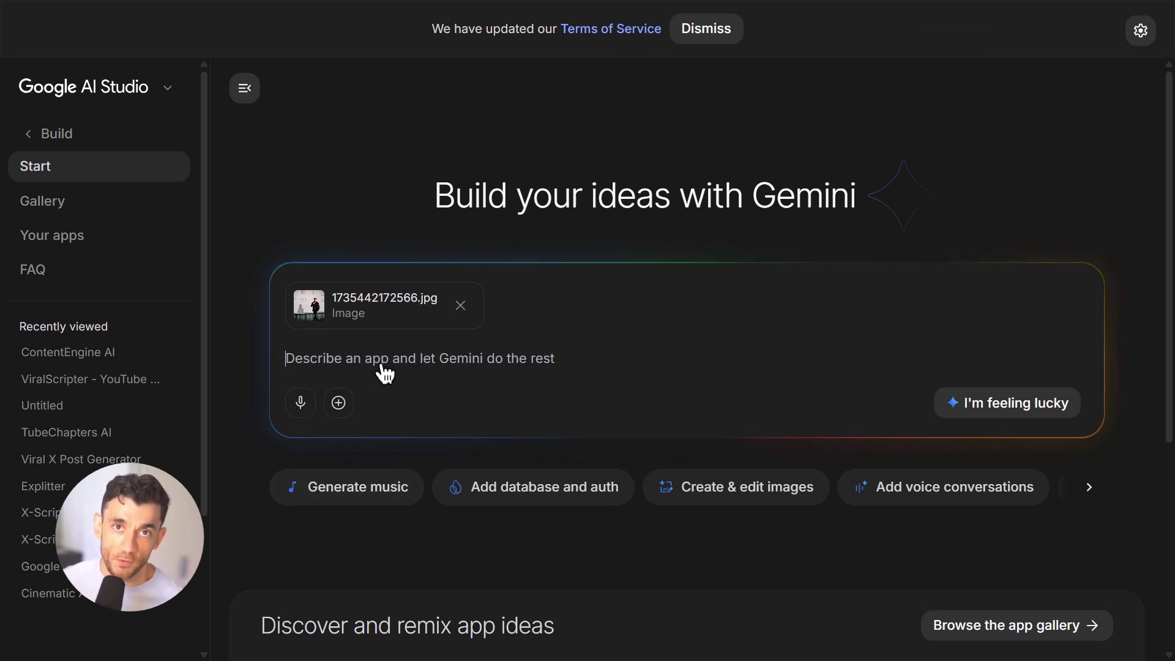
- Build an app from the attached image that describes what is happening and writes a viral caption, a Twitter post and a short marketing hook
{"action": "key", "text": "ctrl+v"}
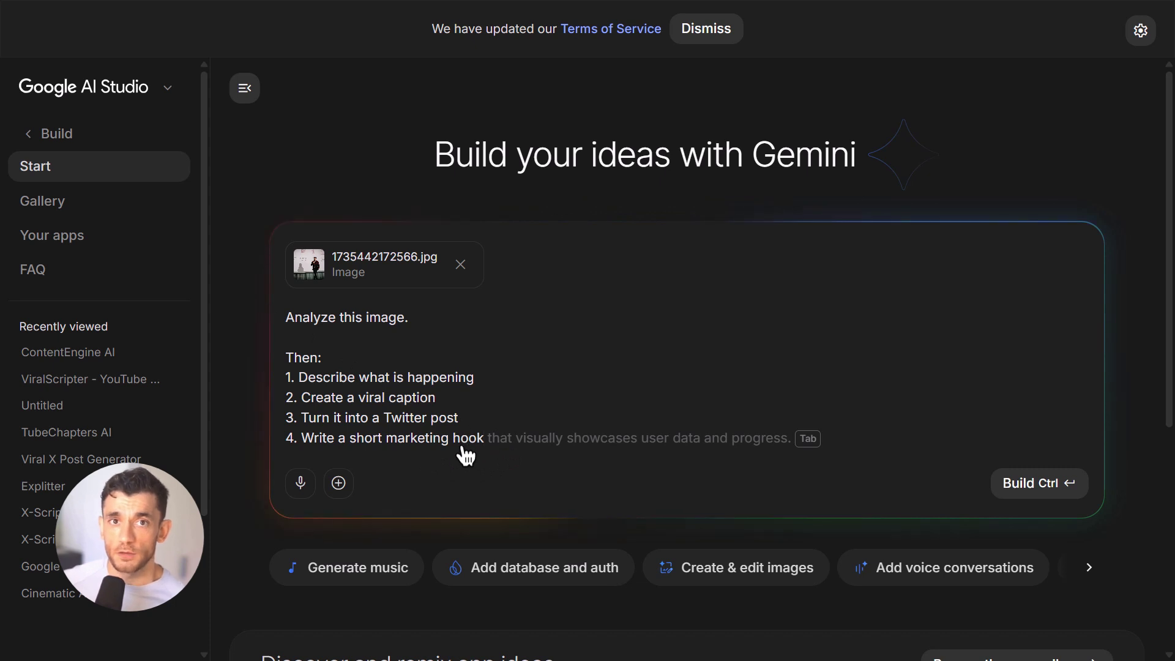
{"action": "left_click", "coordinate": [1055, 488]}
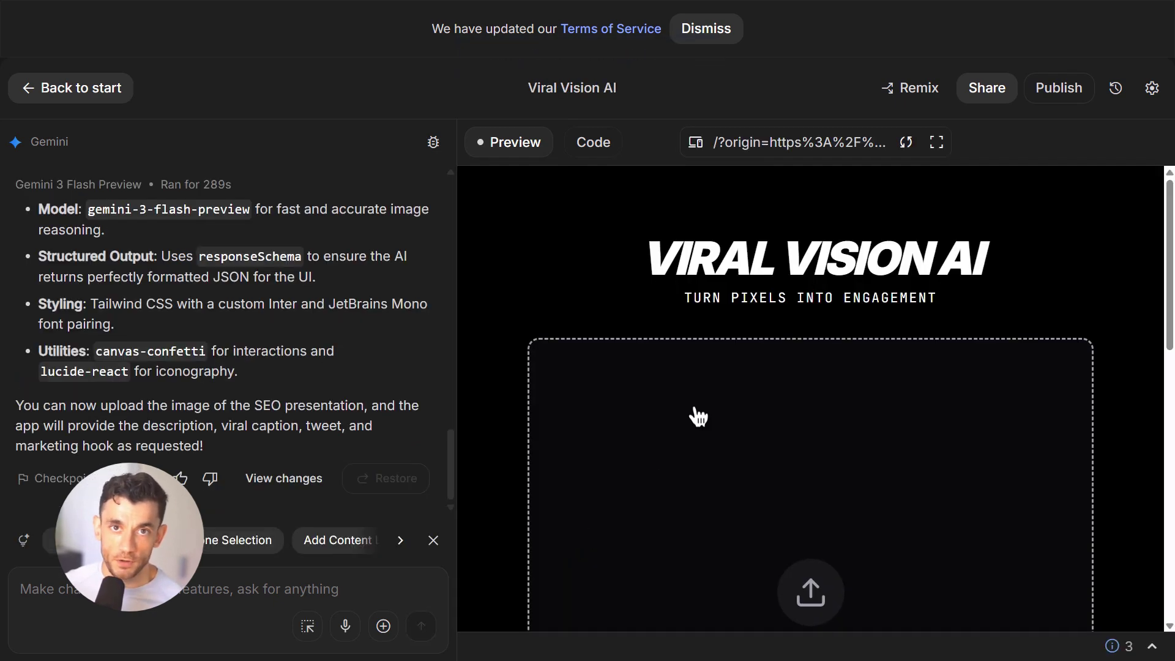
- Open Viral Vision AI full screen, upload the photo of the speaker on stage, generate its content and read through the results
{"action": "left_click", "coordinate": [937, 142]}
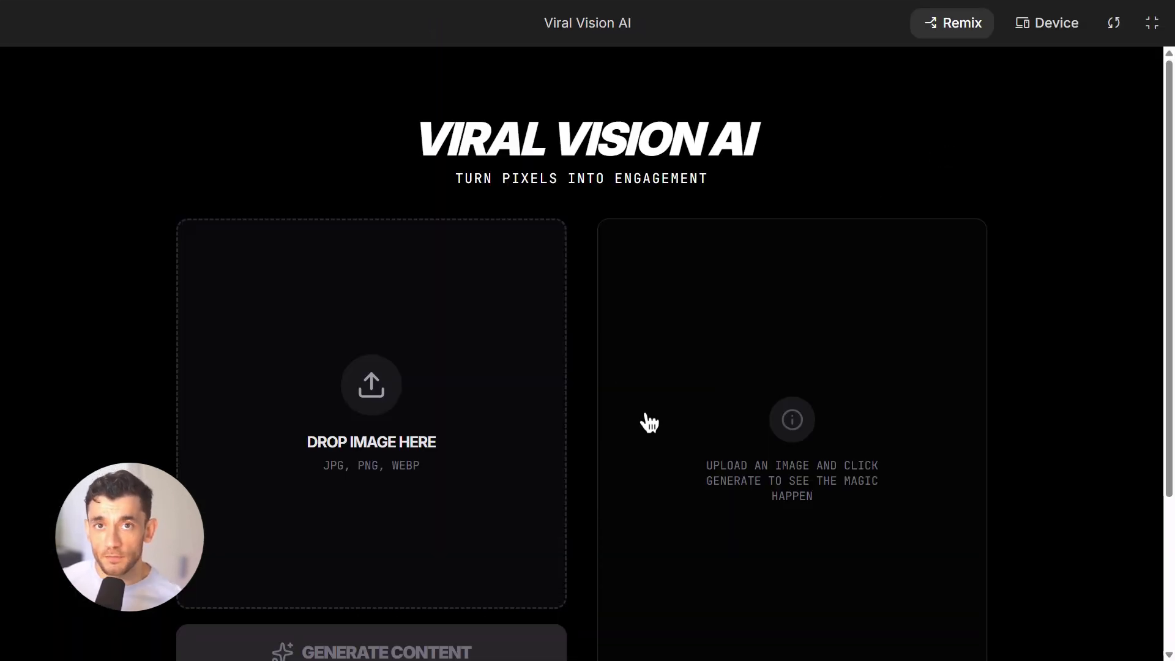
{"action": "scroll", "coordinate": [649, 423], "scroll_direction": "down", "scroll_amount": 2}
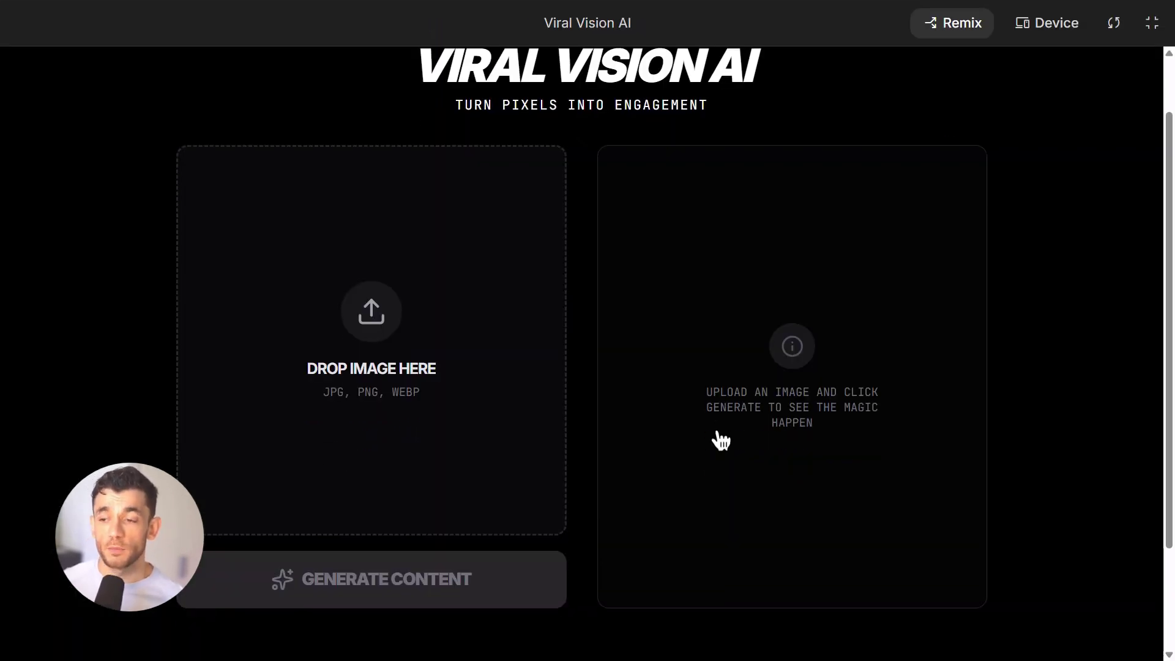
{"action": "left_click", "coordinate": [398, 338]}
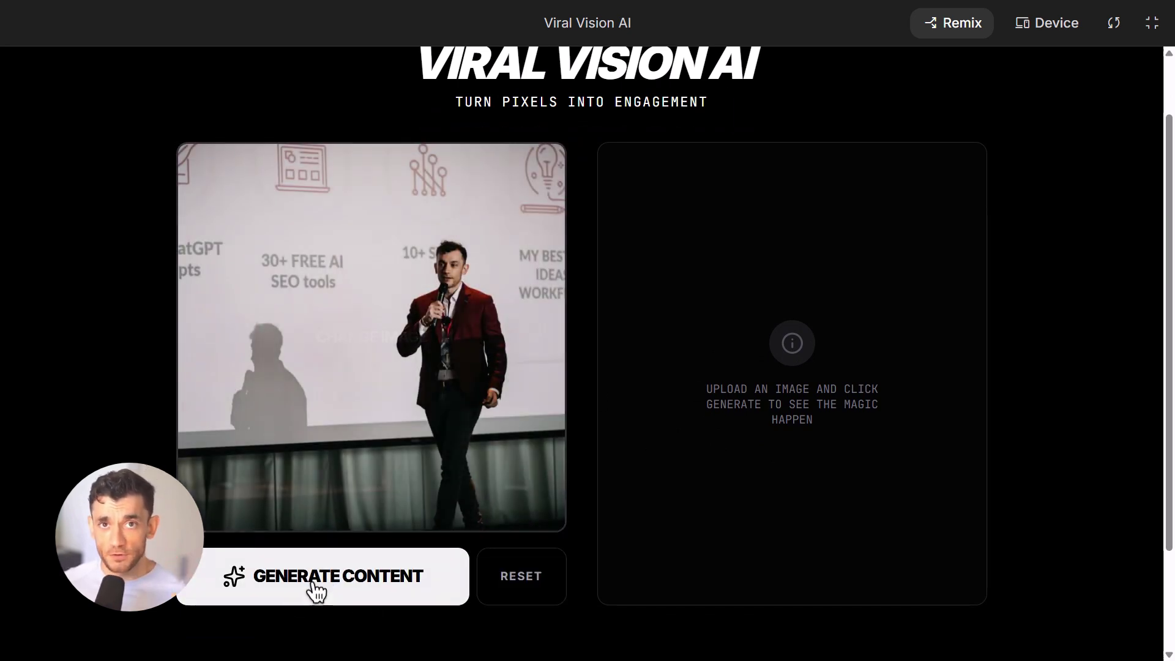
{"action": "left_click", "coordinate": [381, 586]}
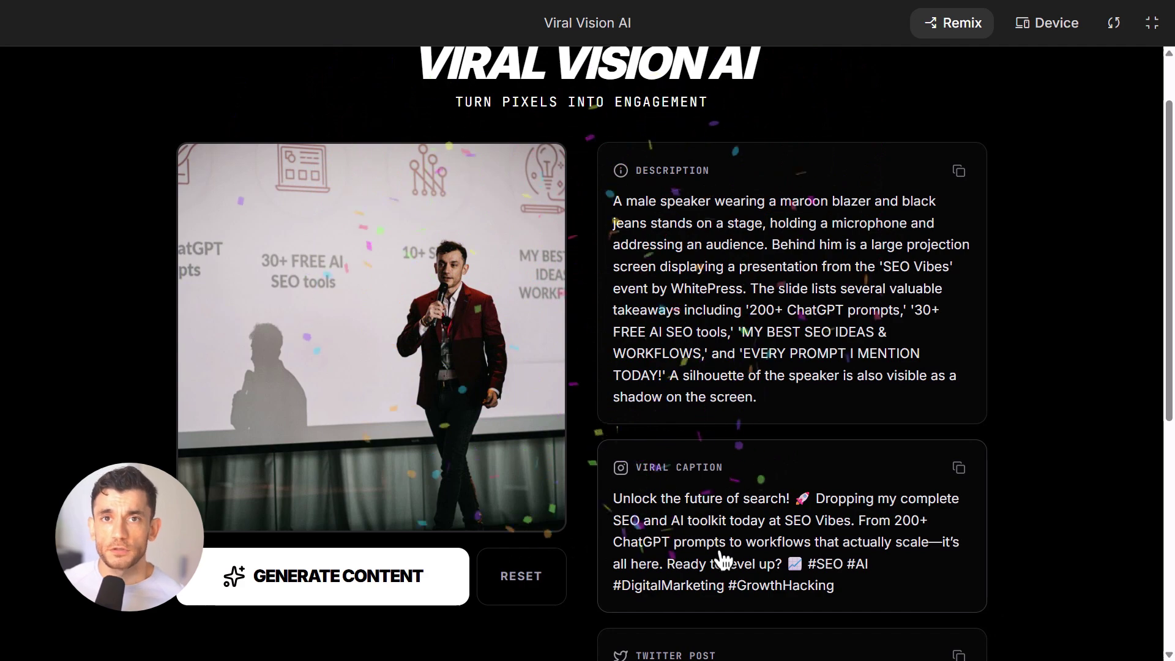
{"action": "scroll", "coordinate": [719, 558], "scroll_direction": "down", "scroll_amount": 1}
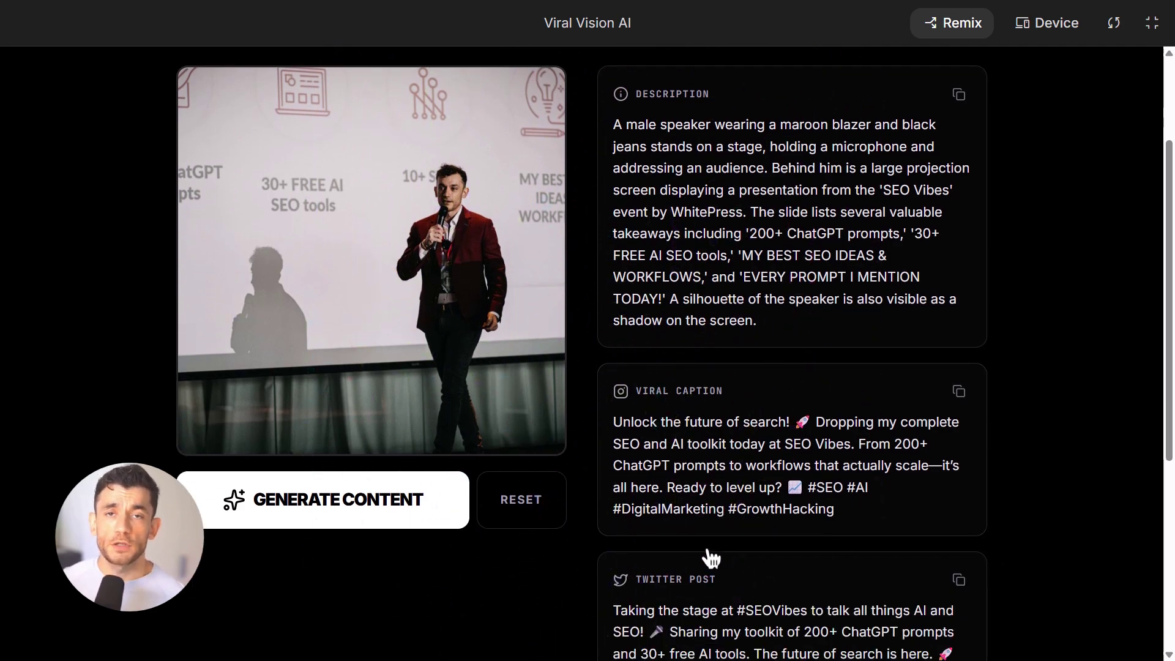
{"action": "scroll", "coordinate": [894, 465], "scroll_direction": "down", "scroll_amount": 2}
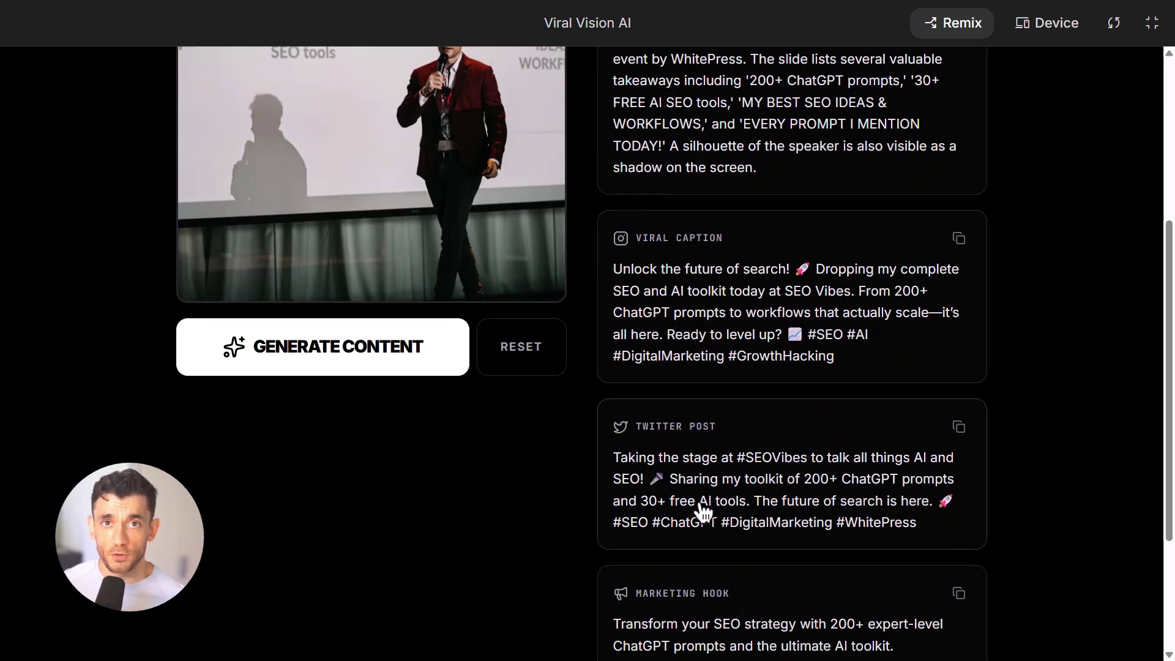
{"action": "scroll", "coordinate": [741, 551], "scroll_direction": "down", "scroll_amount": 2}
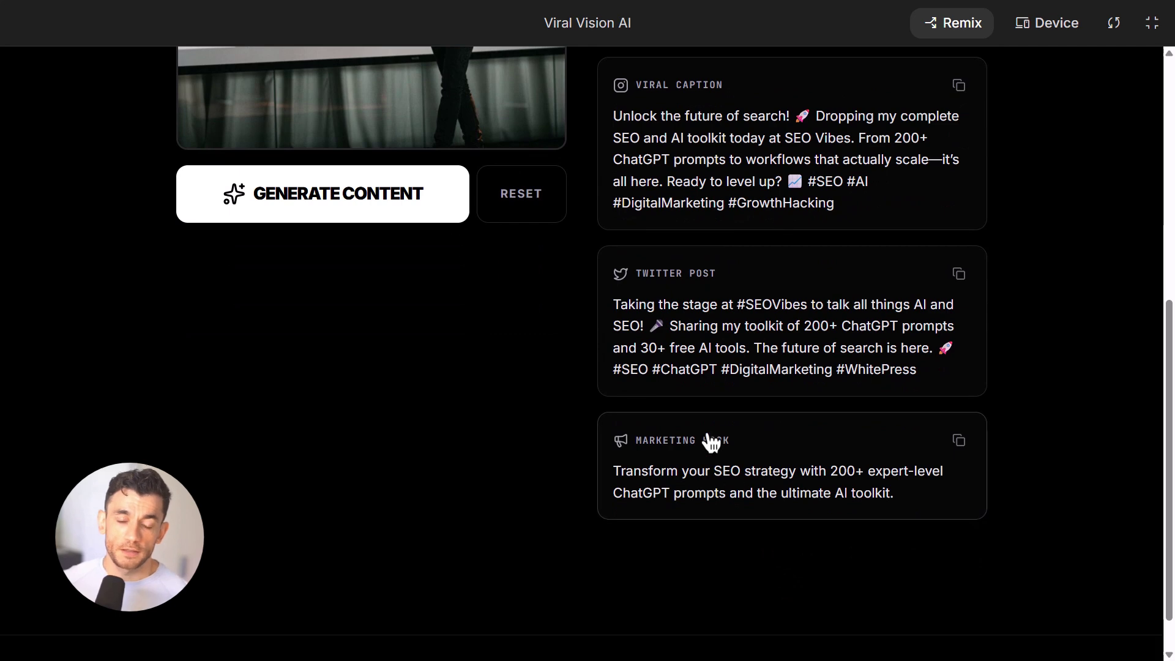
{"action": "scroll", "coordinate": [728, 453], "scroll_direction": "up", "scroll_amount": 5}
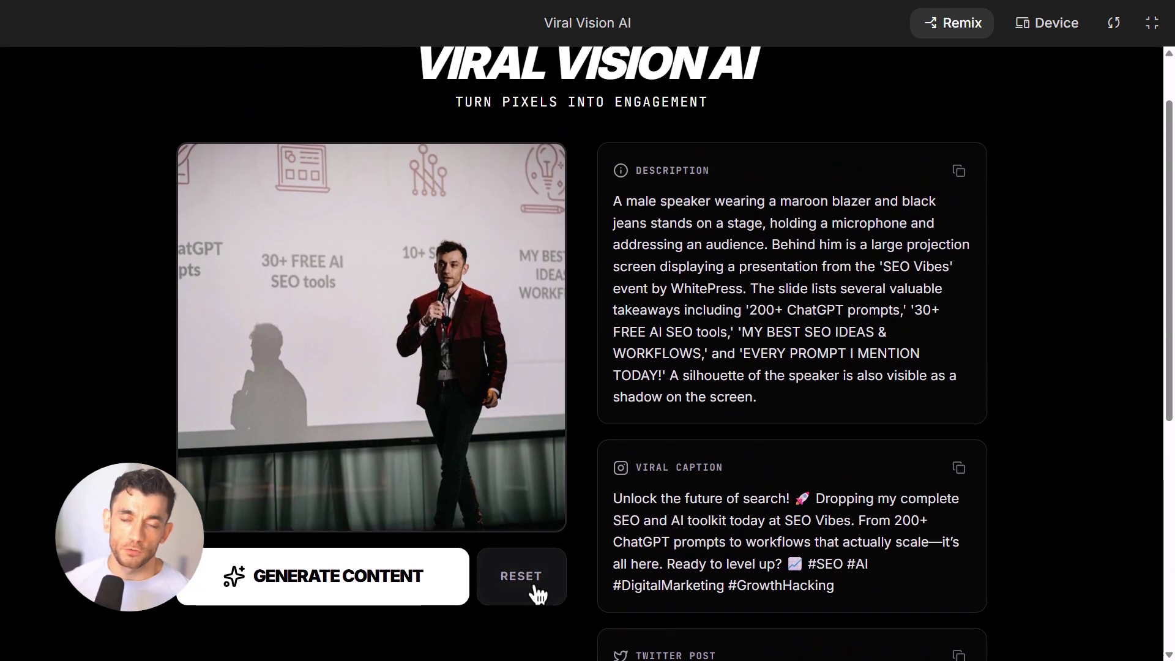
- Reset the app, upload the "IT'S A BANGER" thumbnail, generate its content and review the description, caption, post and hook
{"action": "left_click", "coordinate": [536, 590]}
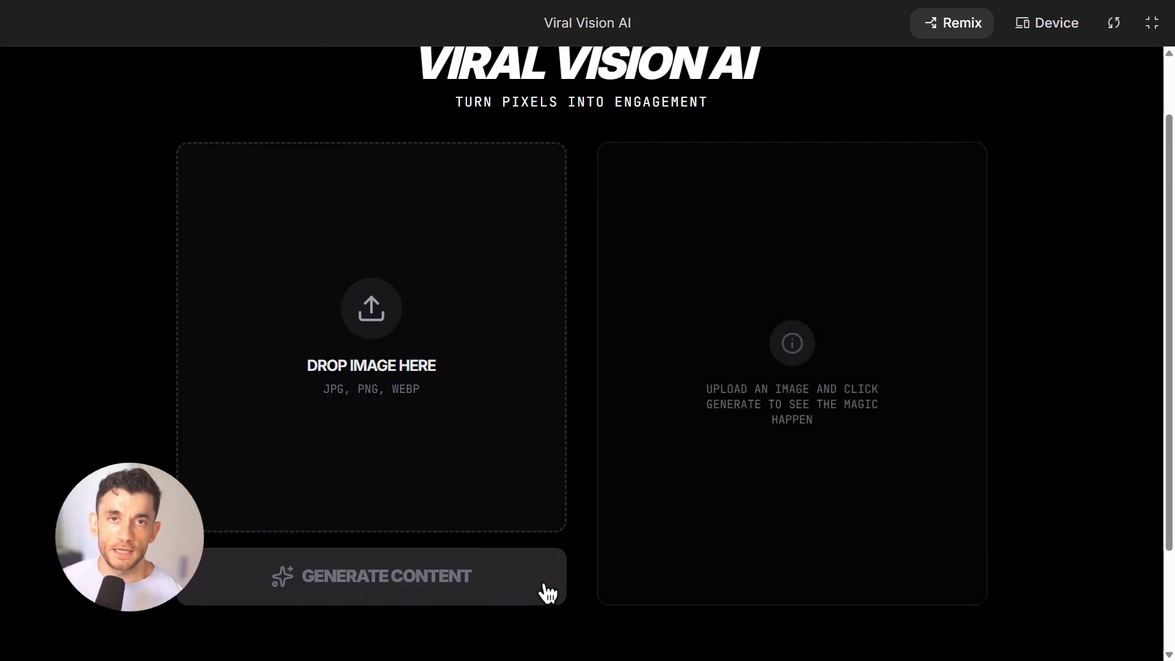
{"action": "left_click", "coordinate": [372, 324]}
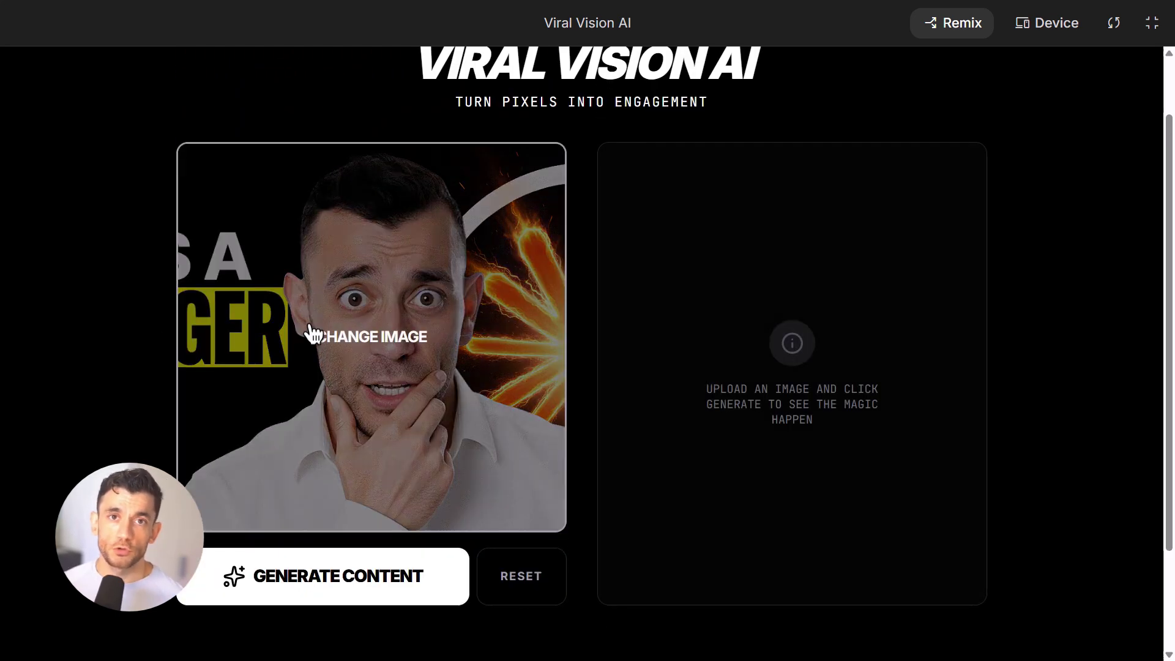
{"action": "left_click", "coordinate": [333, 594]}
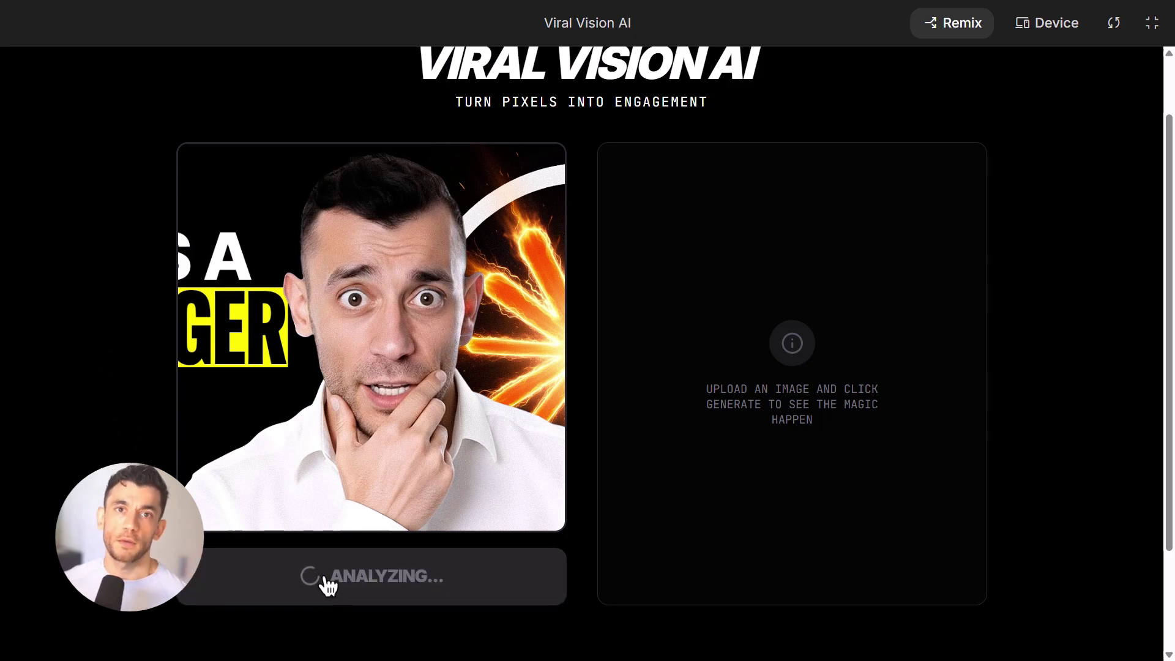
{"action": "scroll", "coordinate": [328, 586], "scroll_direction": "up", "scroll_amount": 2}
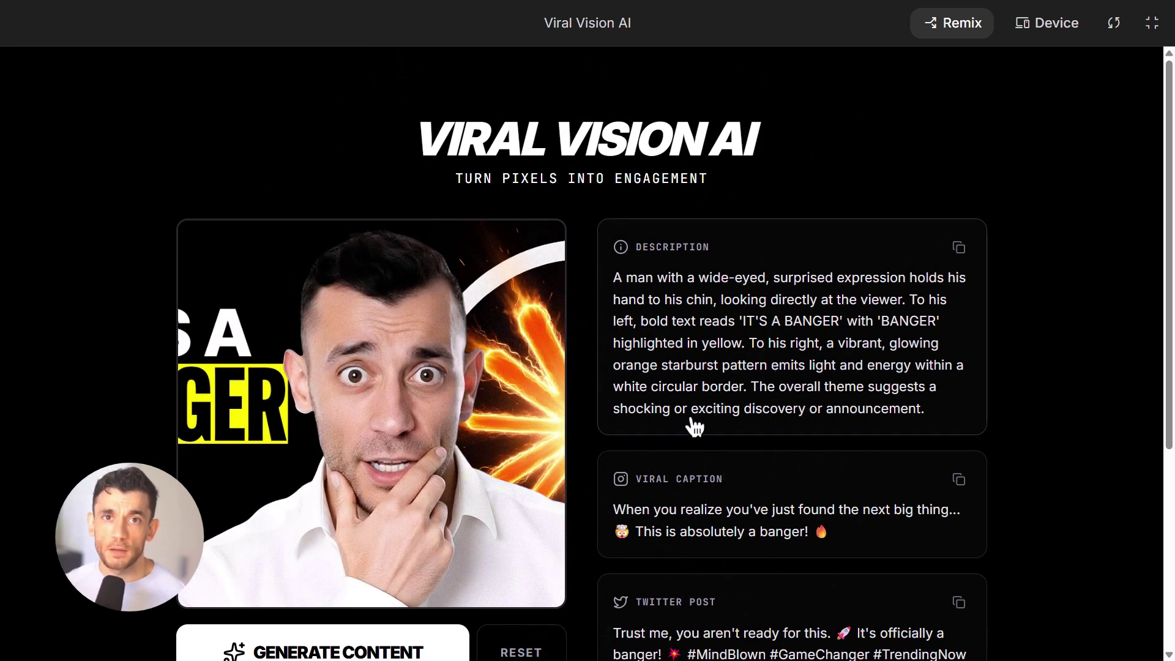
{"action": "scroll", "coordinate": [688, 429], "scroll_direction": "down", "scroll_amount": 2}
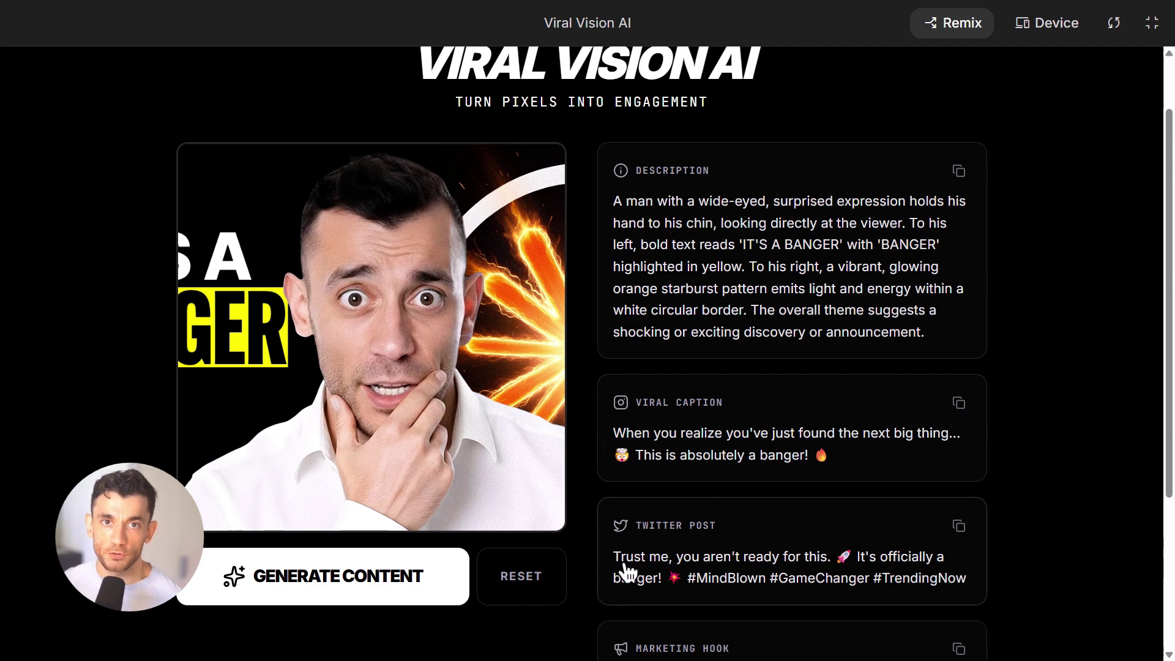
{"action": "scroll", "coordinate": [892, 591], "scroll_direction": "down", "scroll_amount": 4}
{"action": "scroll", "coordinate": [776, 502], "scroll_direction": "up", "scroll_amount": 6}
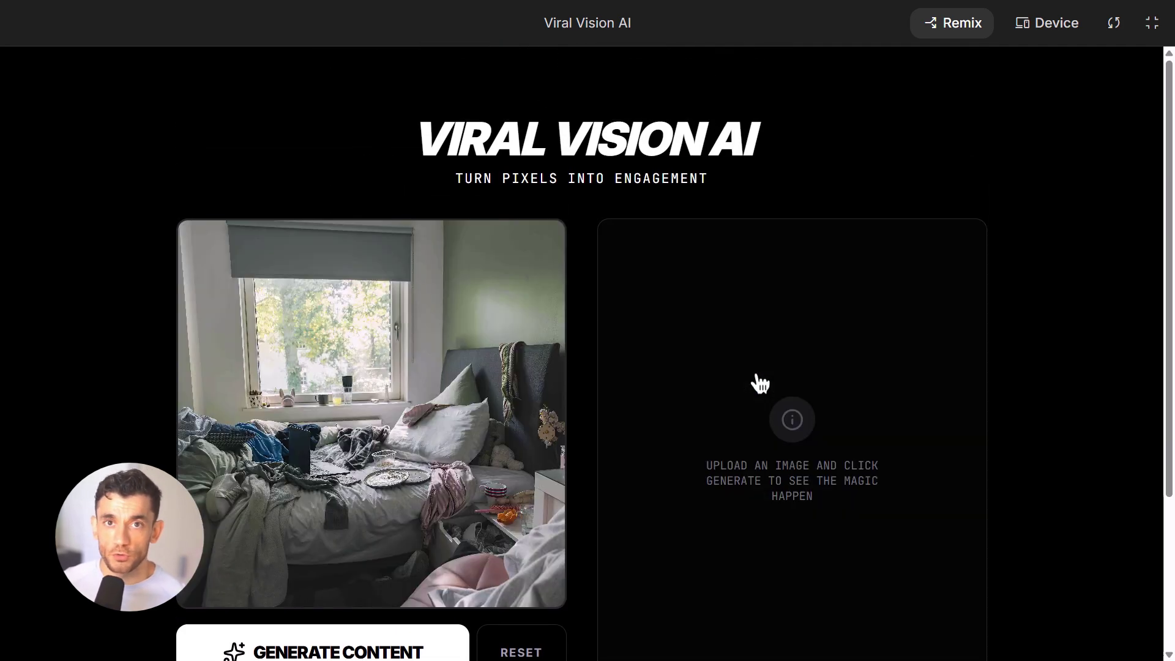
- Generate content from the messy bedroom photo and read its description, viral caption, Twitter post and marketing hook
{"action": "scroll", "coordinate": [508, 488], "scroll_direction": "down", "scroll_amount": 2}
{"action": "left_click", "coordinate": [402, 580]}
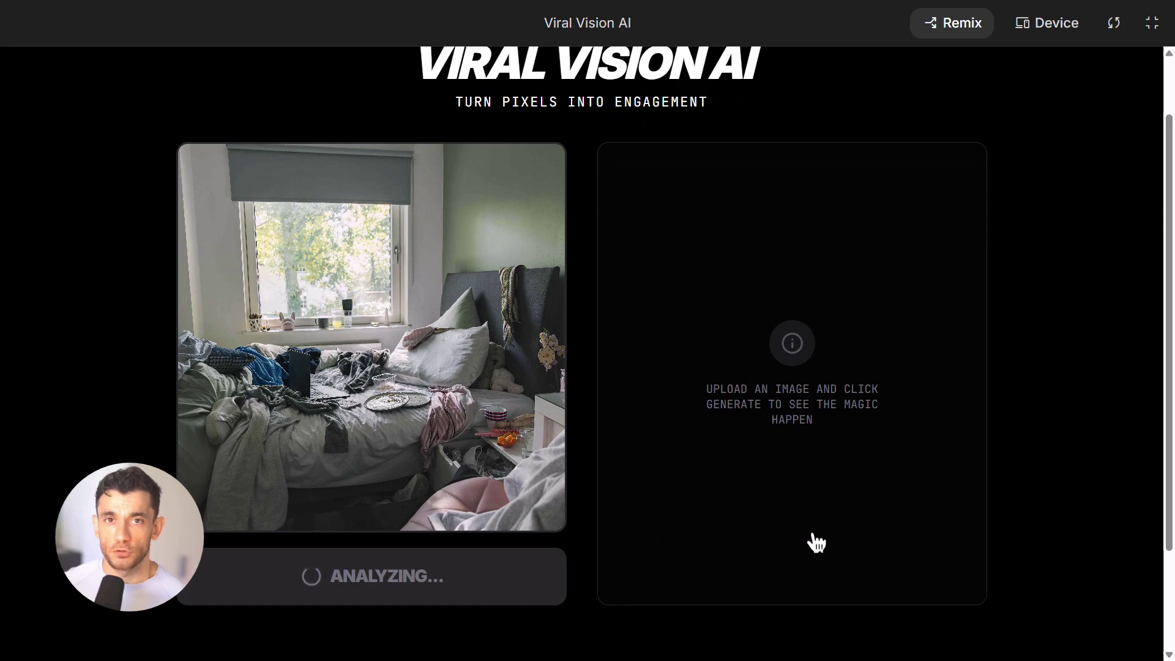
{"action": "scroll", "coordinate": [827, 540], "scroll_direction": "up", "scroll_amount": 2}
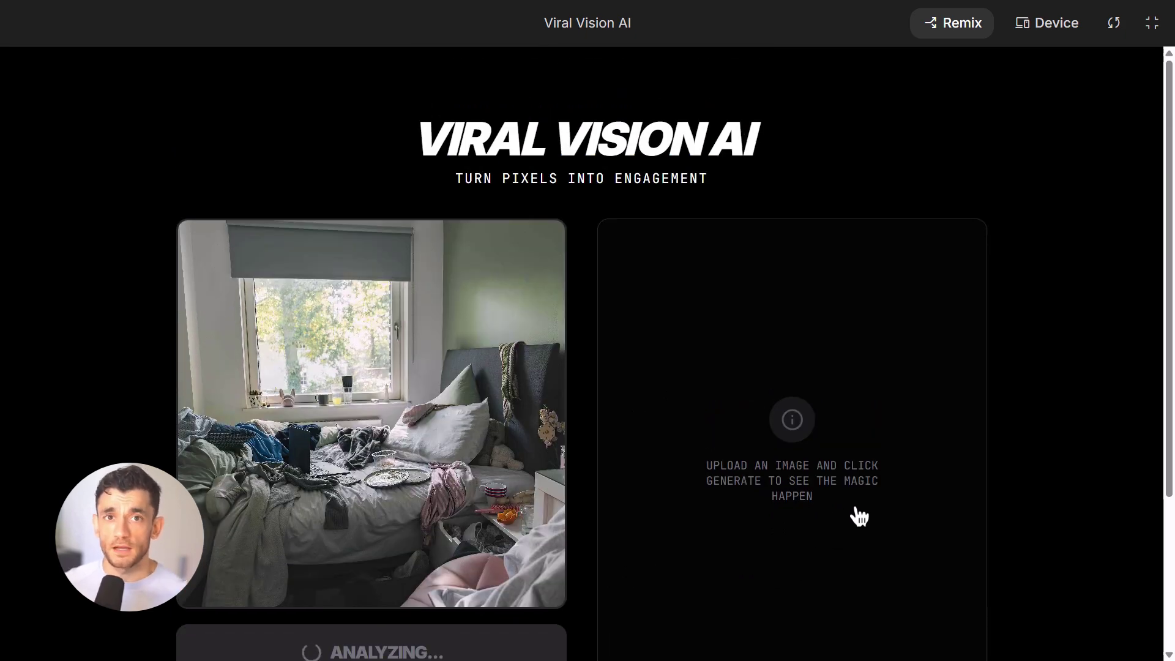
{"action": "scroll", "coordinate": [894, 516], "scroll_direction": "down", "scroll_amount": 2}
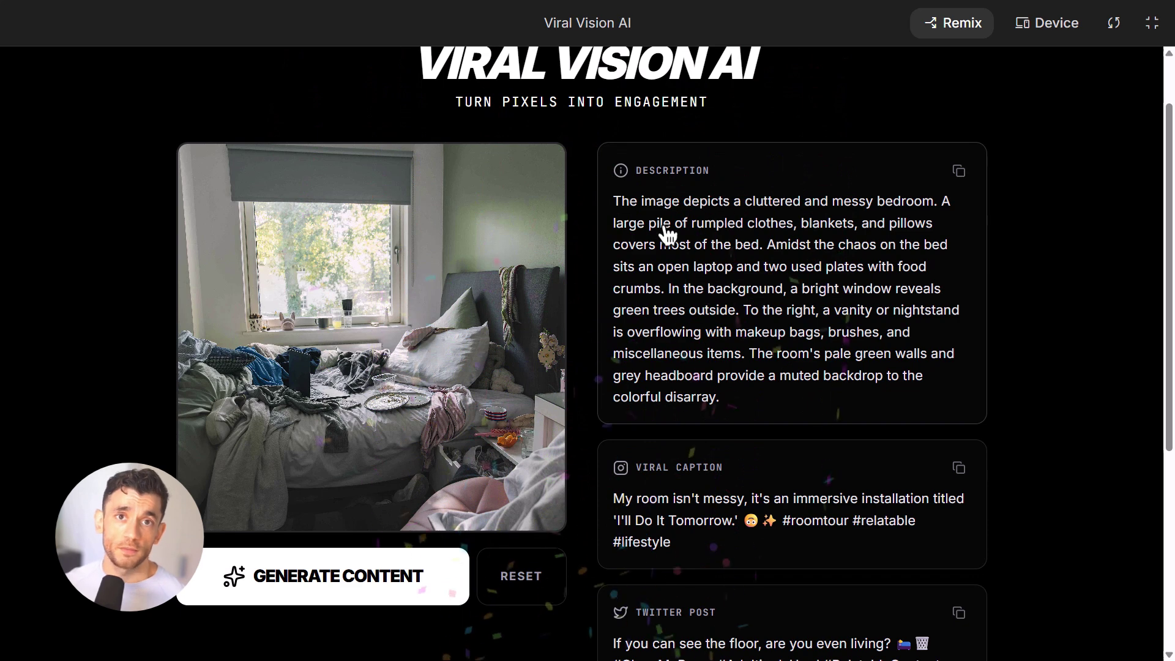
{"action": "scroll", "coordinate": [670, 527], "scroll_direction": "down", "scroll_amount": 2}
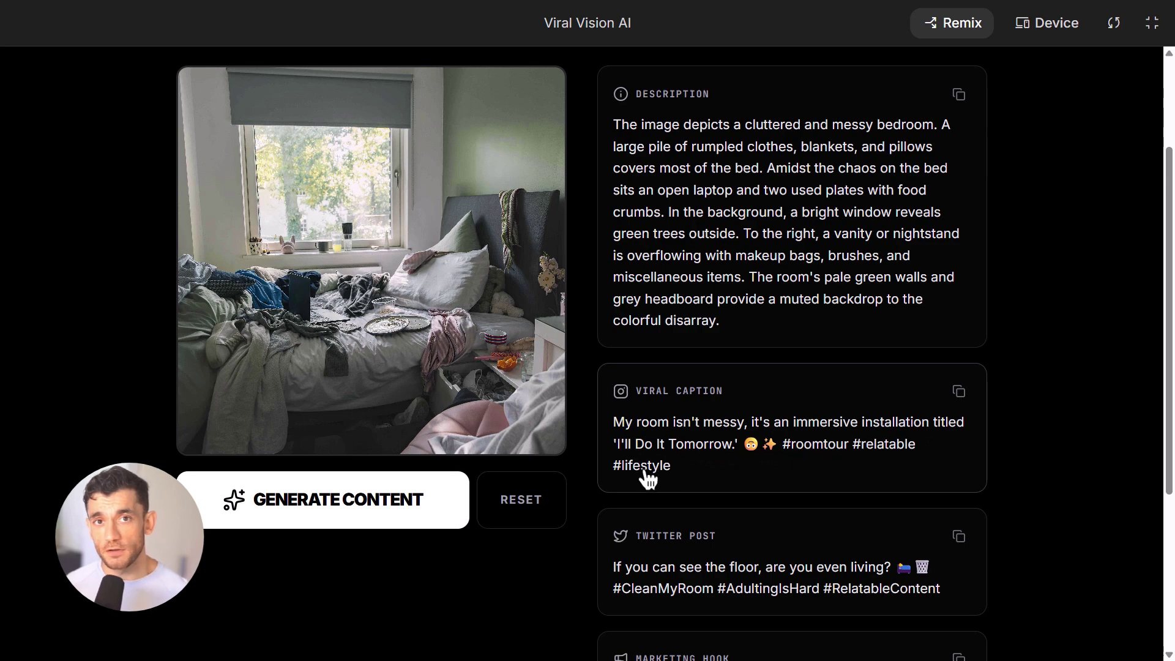
{"action": "scroll", "coordinate": [643, 471], "scroll_direction": "down", "scroll_amount": 2}
{"action": "scroll", "coordinate": [766, 545], "scroll_direction": "down", "scroll_amount": 2}
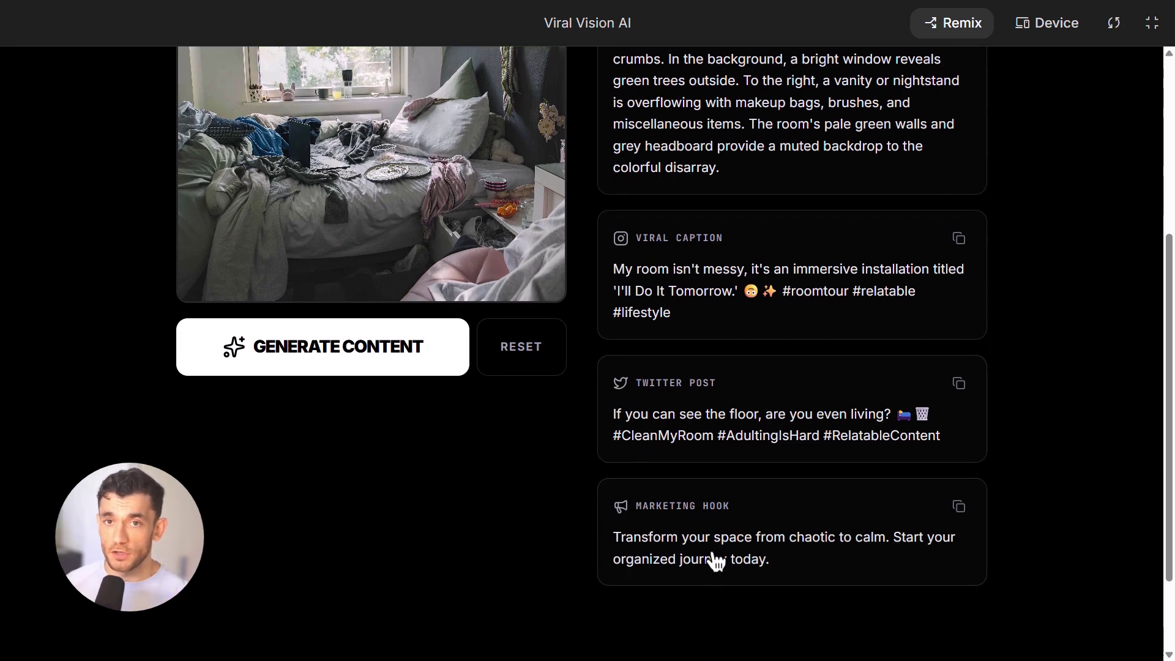
{"action": "scroll", "coordinate": [714, 559], "scroll_direction": "up", "scroll_amount": 8}
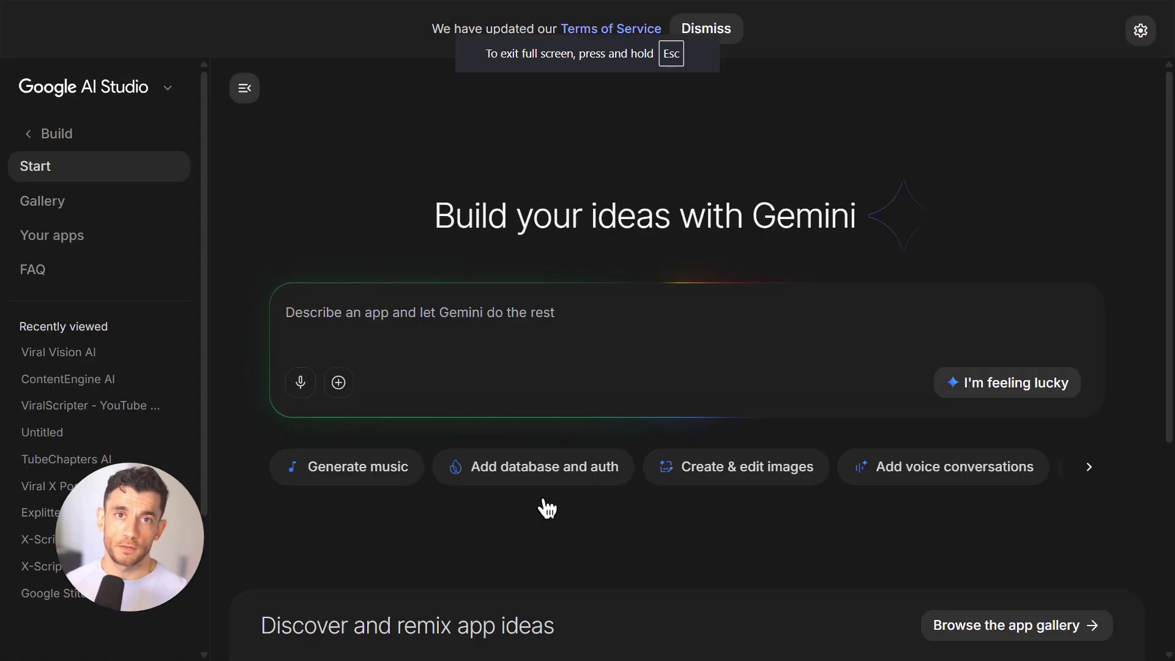
- Build a Digital Marketing Agency app generating 5 cold outreach emails, 5 Instagram DM messages and 3 follow-up messages, all persuasive, short and personalized
{"action": "type", "text": "Niche: Digital Marketing Agency  Generate: 1. 5 cold outreach emails 2. 5 DM messages for Instagram 3. 3 follow-up messages  Make them persuasive, short, and personalized."}
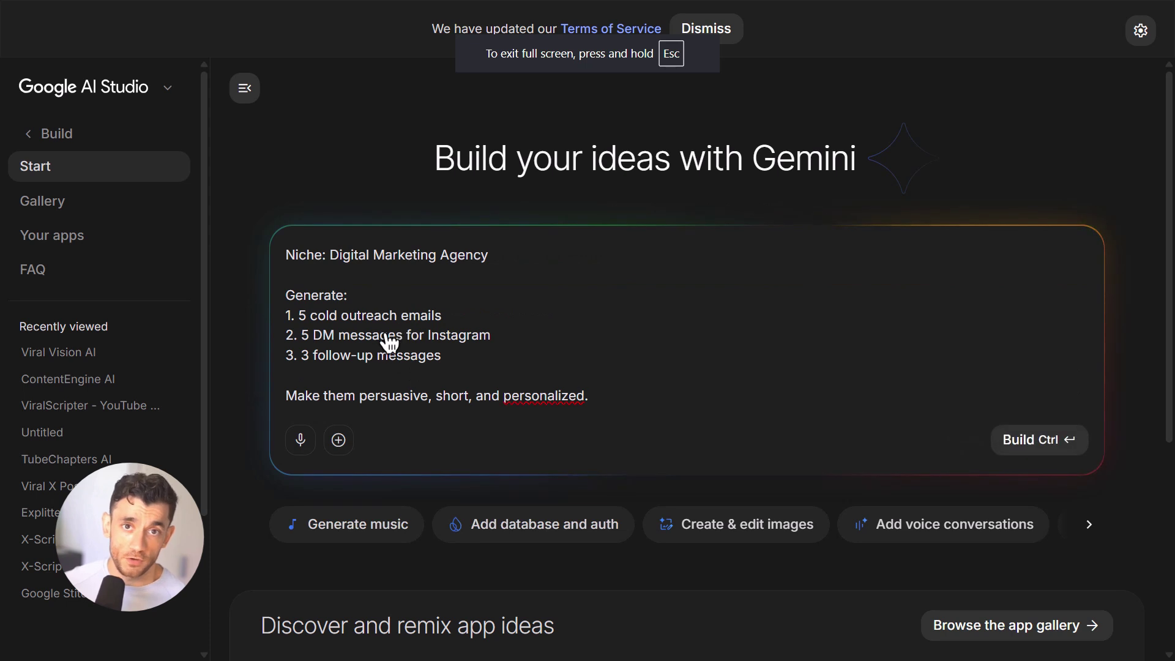
{"action": "left_click_drag", "start_coordinate": [488, 256], "coordinate": [289, 258]}
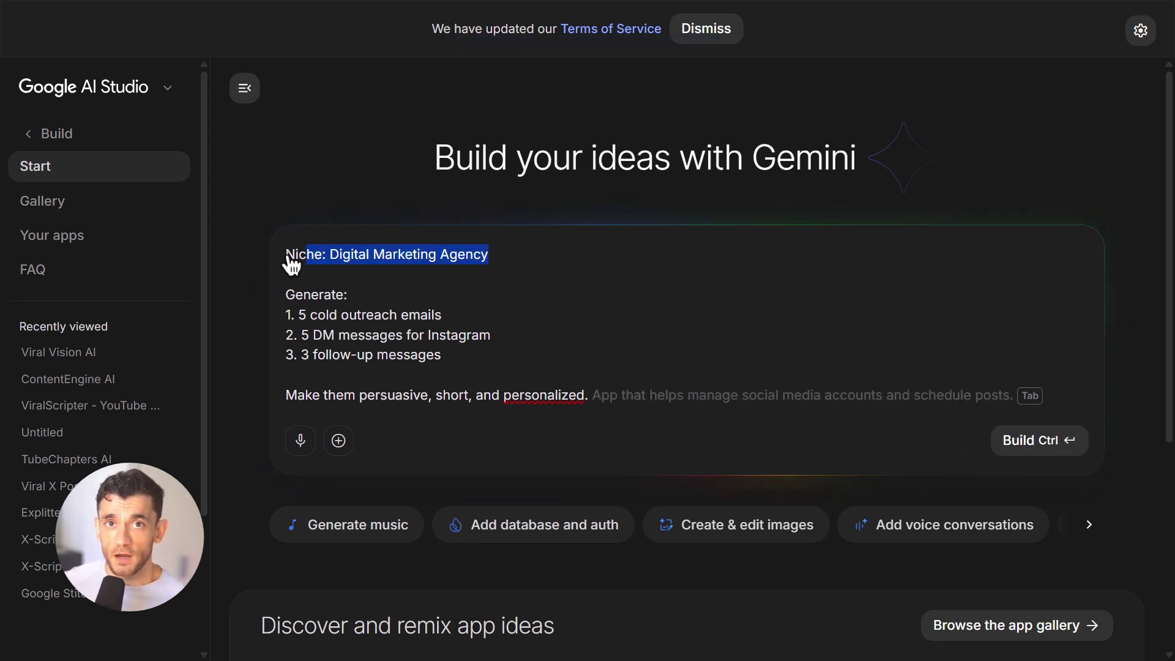
{"action": "left_click_drag", "start_coordinate": [302, 314], "coordinate": [456, 315]}
{"action": "left_click_drag", "start_coordinate": [299, 336], "coordinate": [513, 338]}
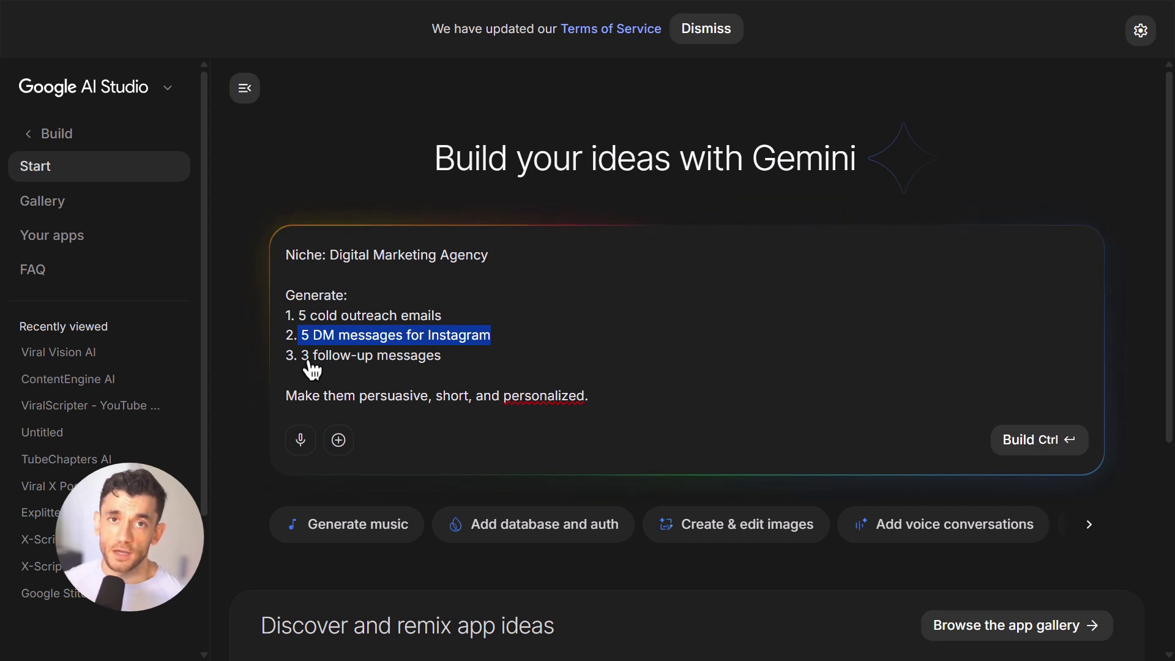
{"action": "left_click_drag", "start_coordinate": [311, 366], "coordinate": [462, 366]}
{"action": "left_click", "coordinate": [313, 397]}
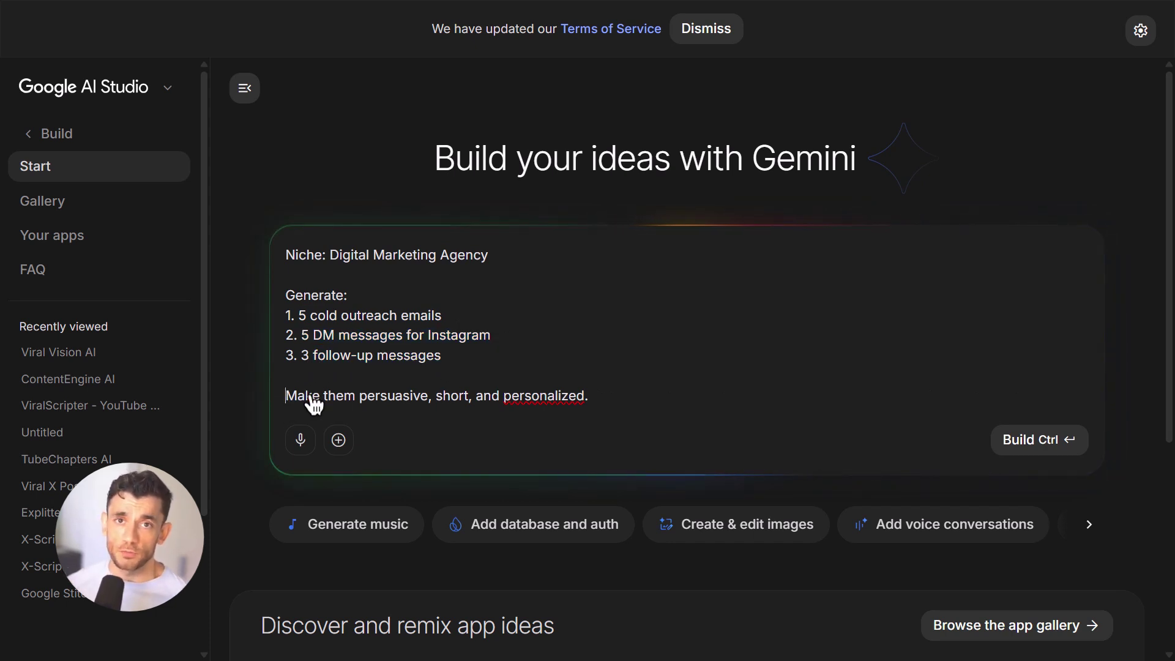
{"action": "left_click_drag", "start_coordinate": [313, 397], "coordinate": [608, 398]}
{"action": "left_click", "coordinate": [1041, 446]}
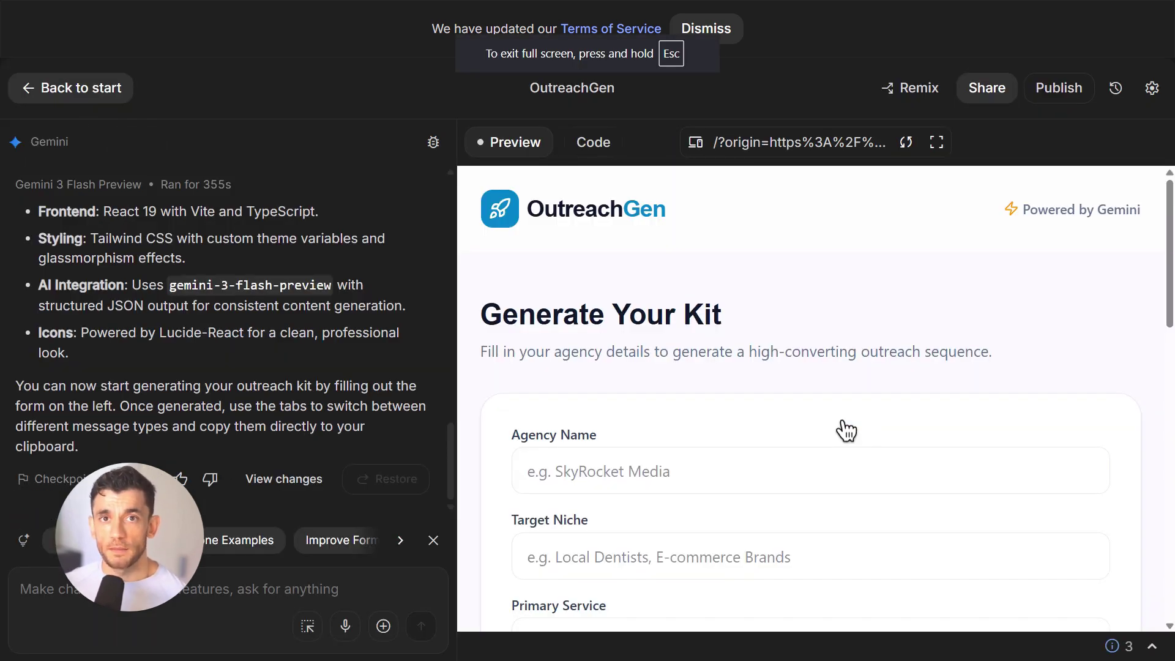
- Show OutreachGen full screen and enter "Goldie Agency" as the agency name and "AI SEO" as the target niche
{"action": "left_click", "coordinate": [936, 142]}
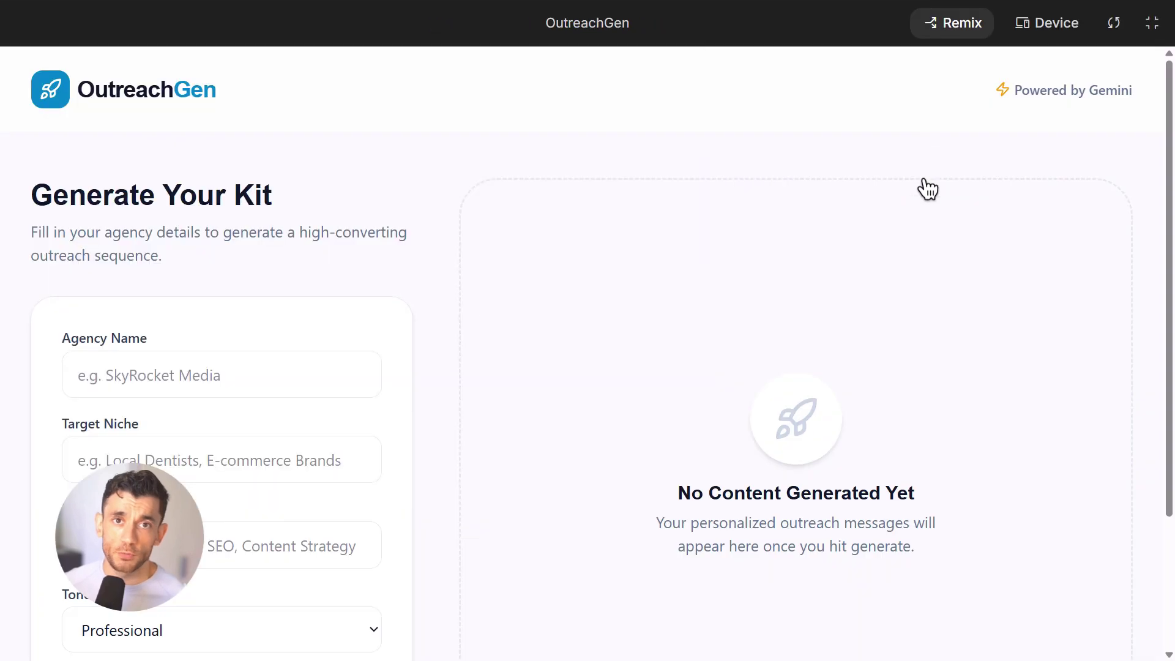
{"action": "scroll", "coordinate": [330, 370], "scroll_direction": "down", "scroll_amount": 1}
{"action": "scroll", "coordinate": [165, 328], "scroll_direction": "up", "scroll_amount": 1}
{"action": "left_click", "coordinate": [87, 392]}
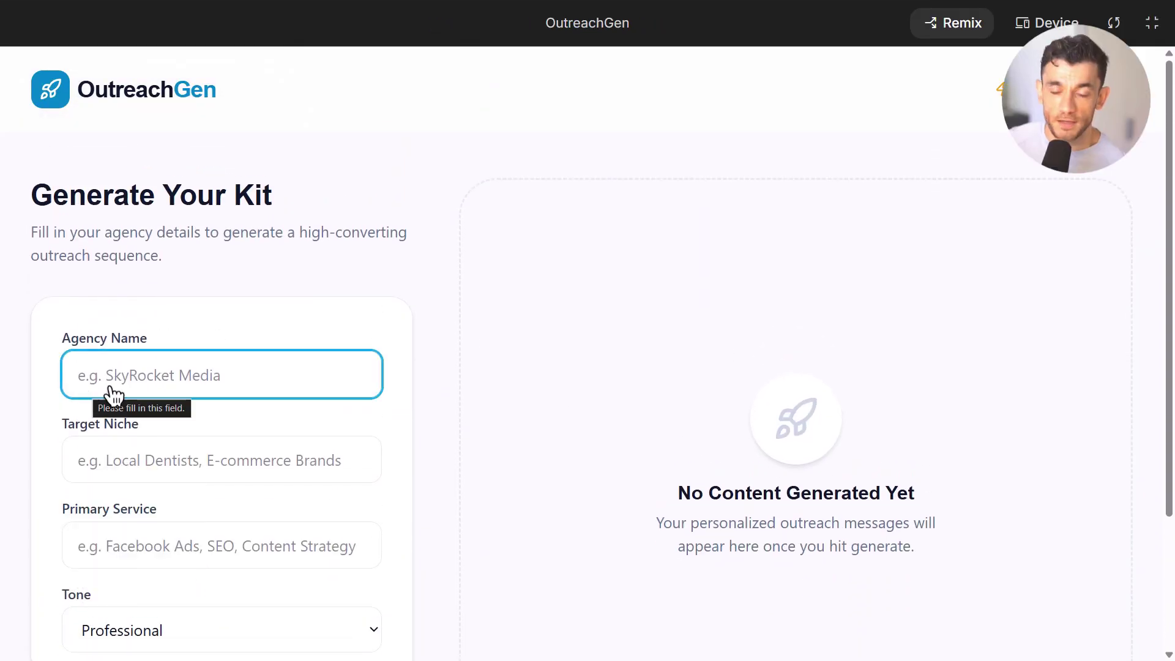
{"action": "type", "text": "Goldie Agency"}
{"action": "scroll", "coordinate": [184, 438], "scroll_direction": "down", "scroll_amount": 1}
{"action": "left_click", "coordinate": [158, 399]}
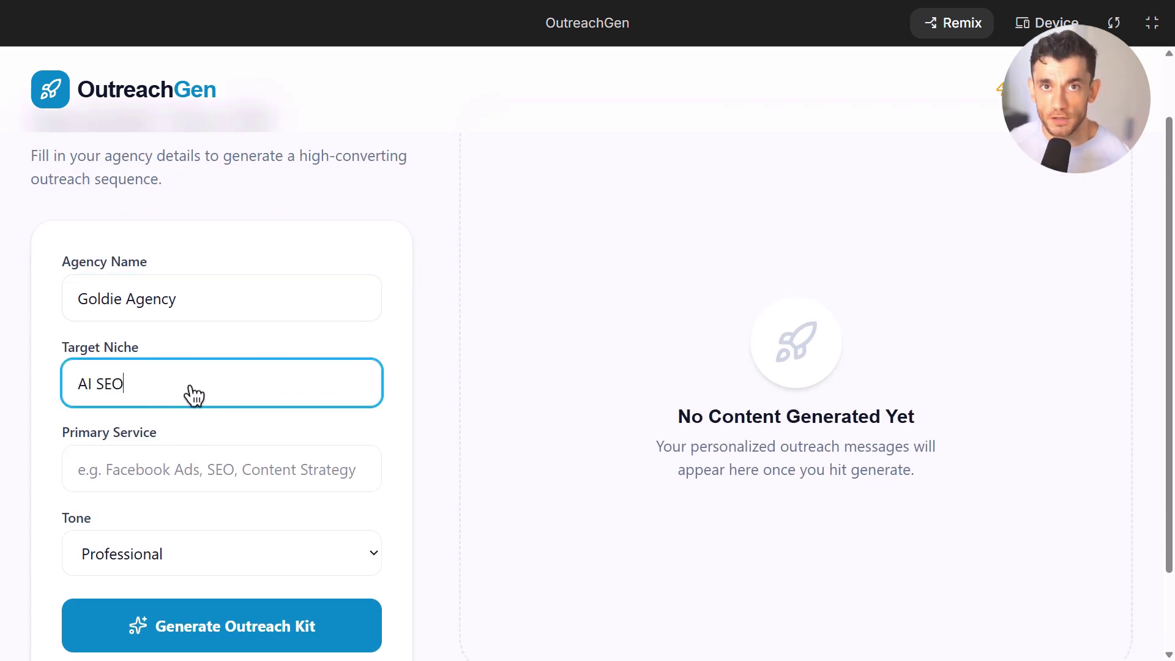
- Set the primary service to "Facebook AD" with a Professional tone and generate the outreach kit
{"action": "left_click", "coordinate": [170, 479]}
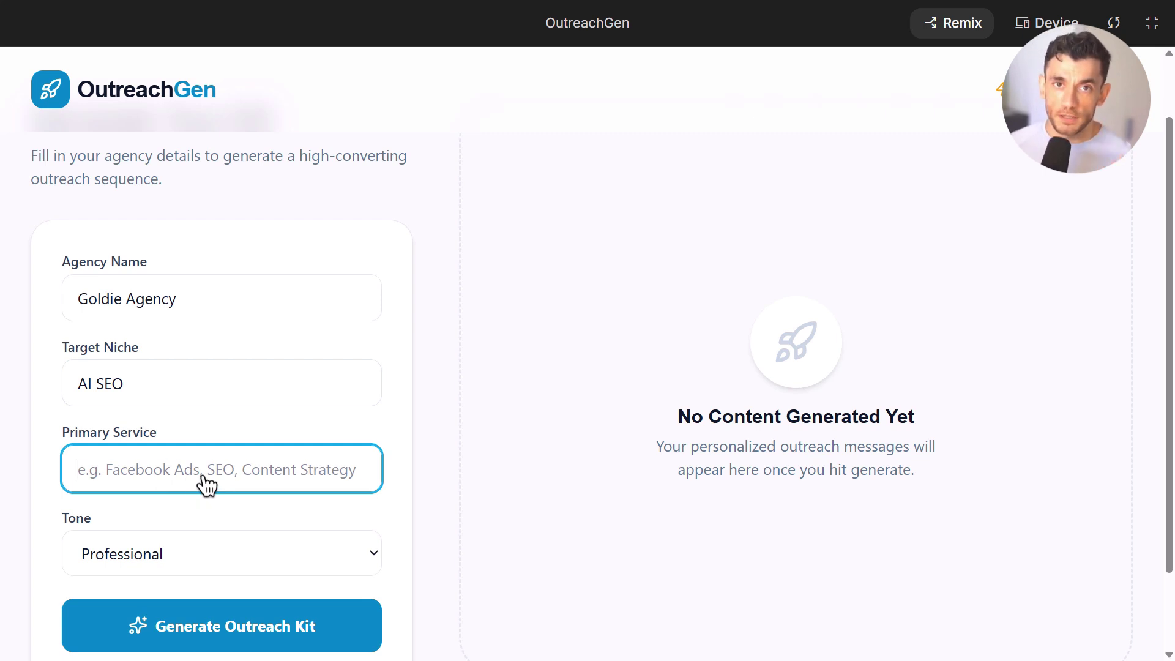
{"action": "scroll", "coordinate": [237, 551], "scroll_direction": "down", "scroll_amount": 1}
{"action": "left_click", "coordinate": [359, 488]}
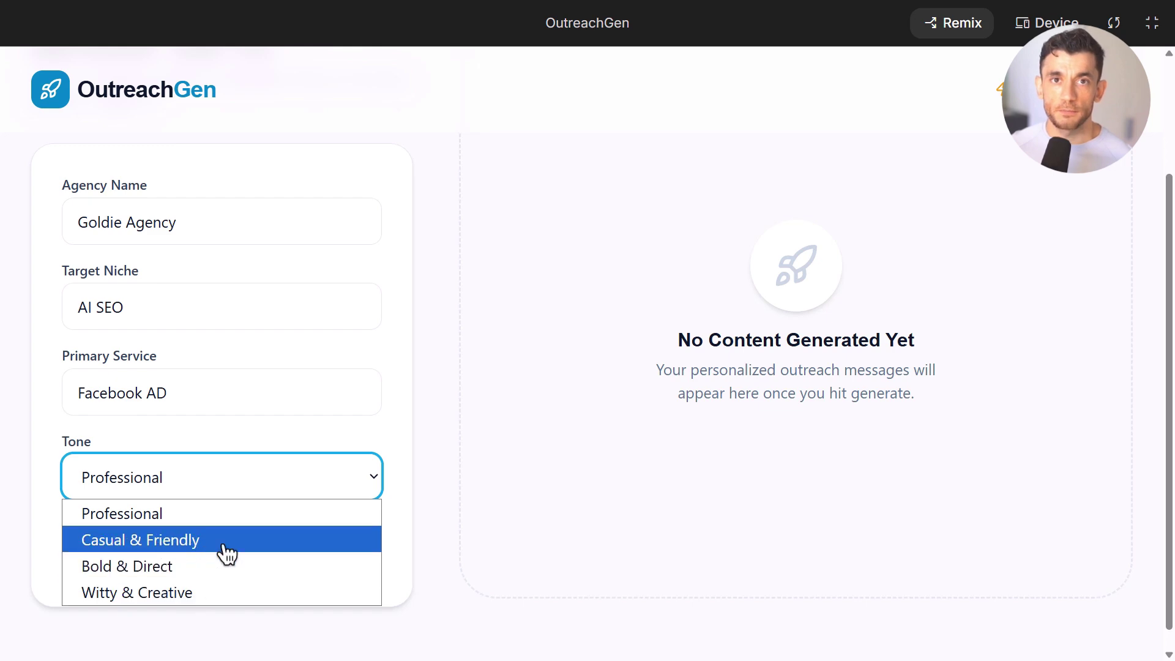
{"action": "left_click", "coordinate": [156, 517]}
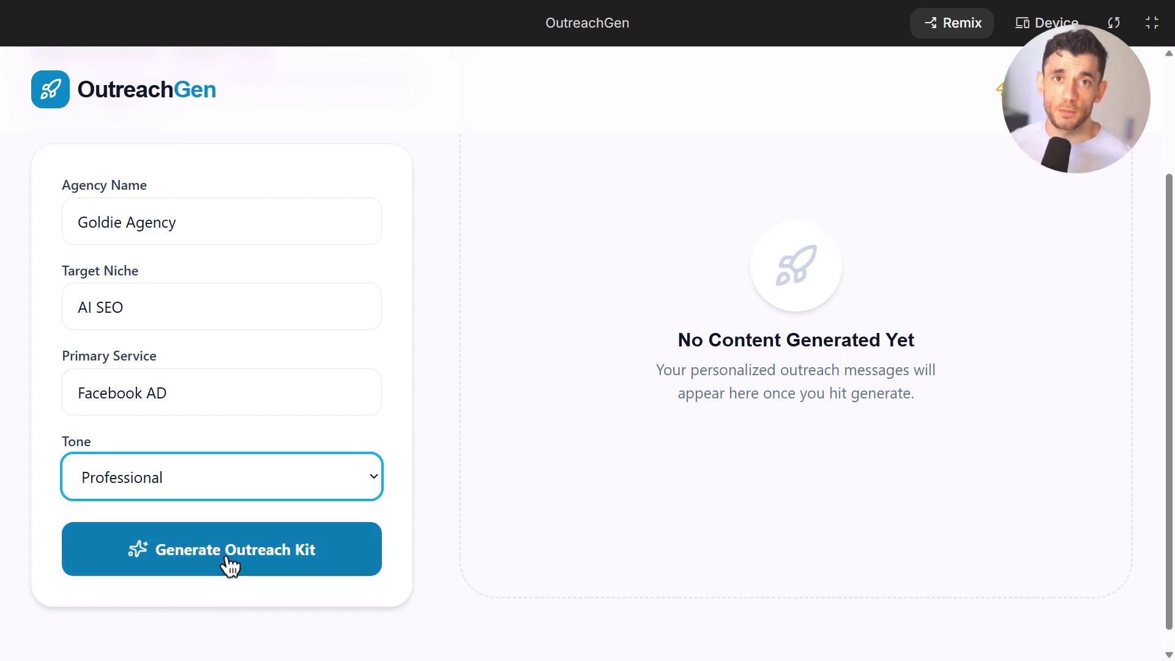
{"action": "left_click", "coordinate": [231, 564]}
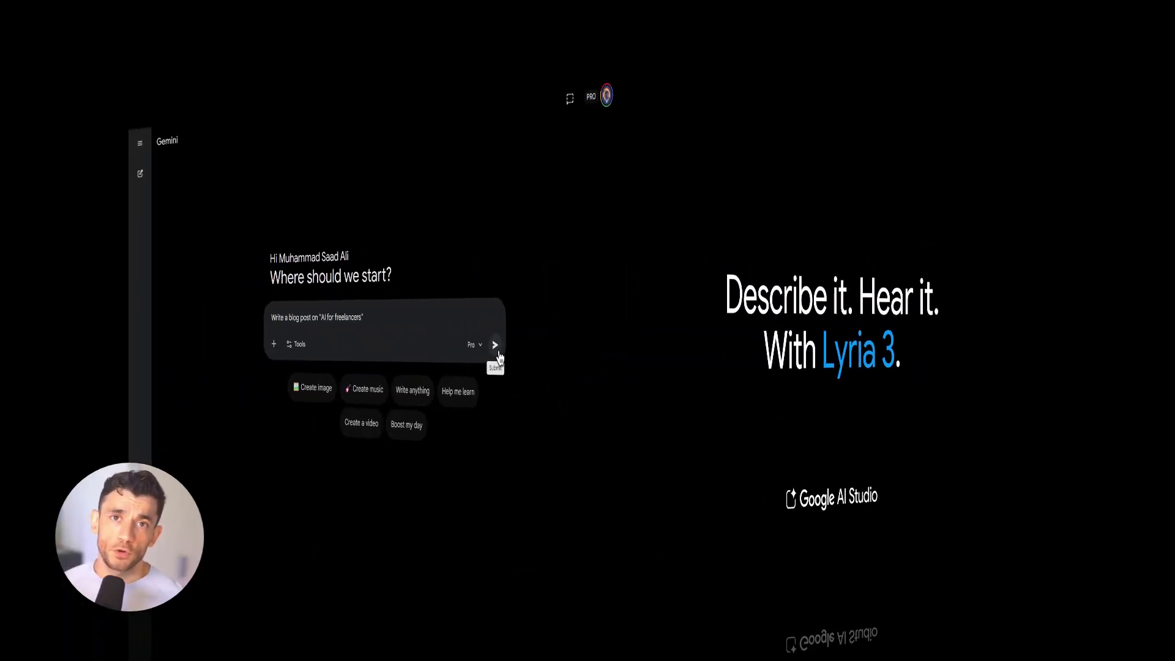
- Switch to Gemini, submit the prompt Write a blog post on "AI for freelancers" and look through the article
{"action": "left_click", "coordinate": [495, 345]}
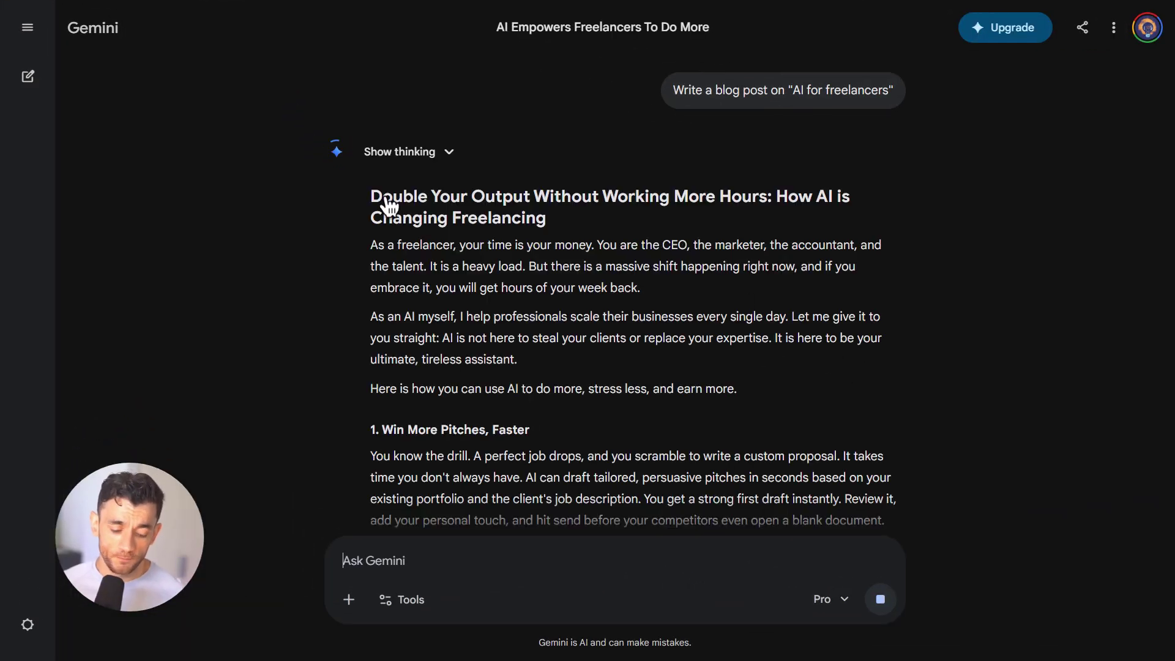
{"action": "scroll", "coordinate": [810, 289], "scroll_direction": "down", "scroll_amount": 2}
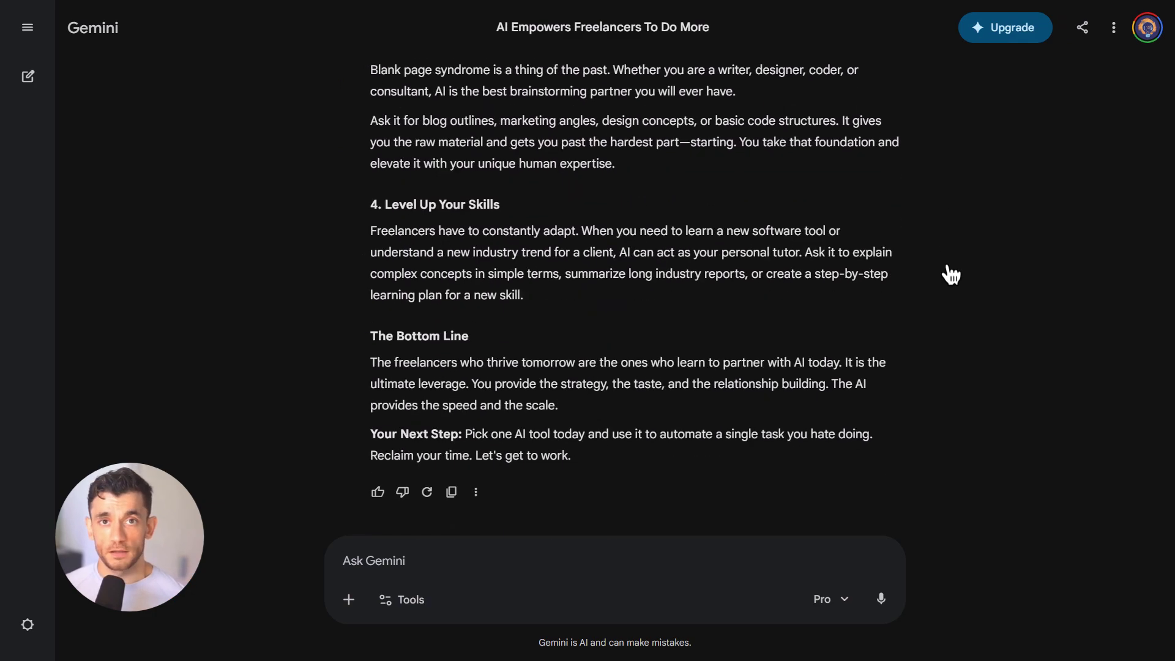
{"action": "scroll", "coordinate": [882, 345], "scroll_direction": "up", "scroll_amount": 15}
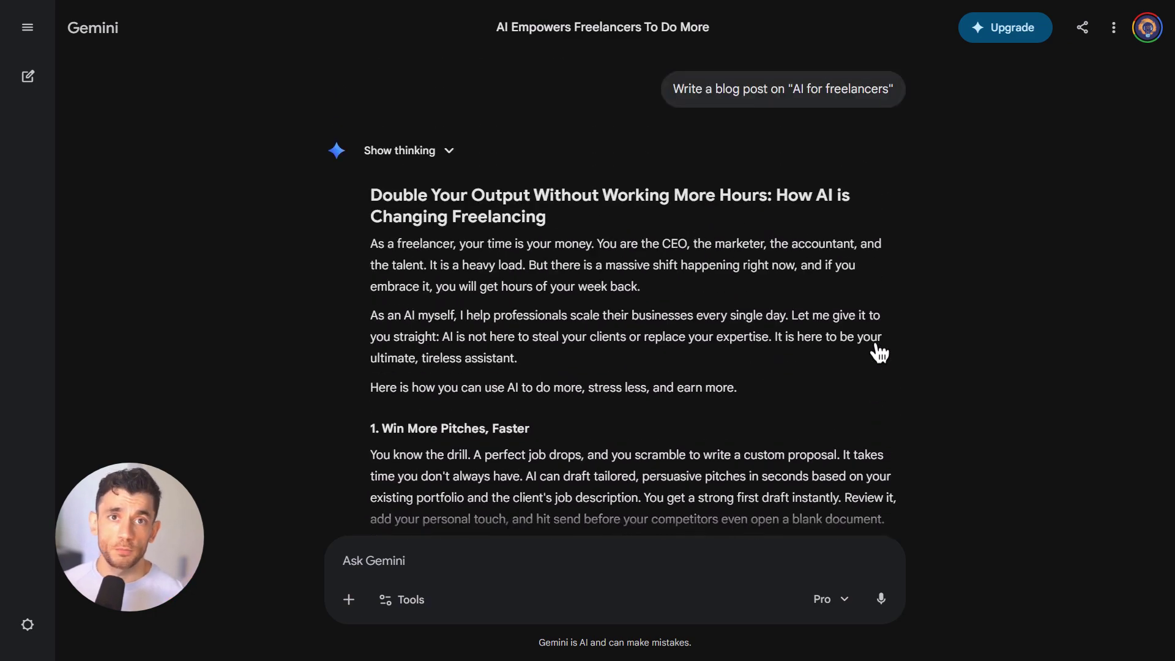
- Submit the prompt "Extract key points from this blog and turn them into a Twitter thread"
{"action": "type", "text": "Extract key points from this blog and turn them into a Twitter thread"}
{"action": "key", "text": "ctrl+a"}
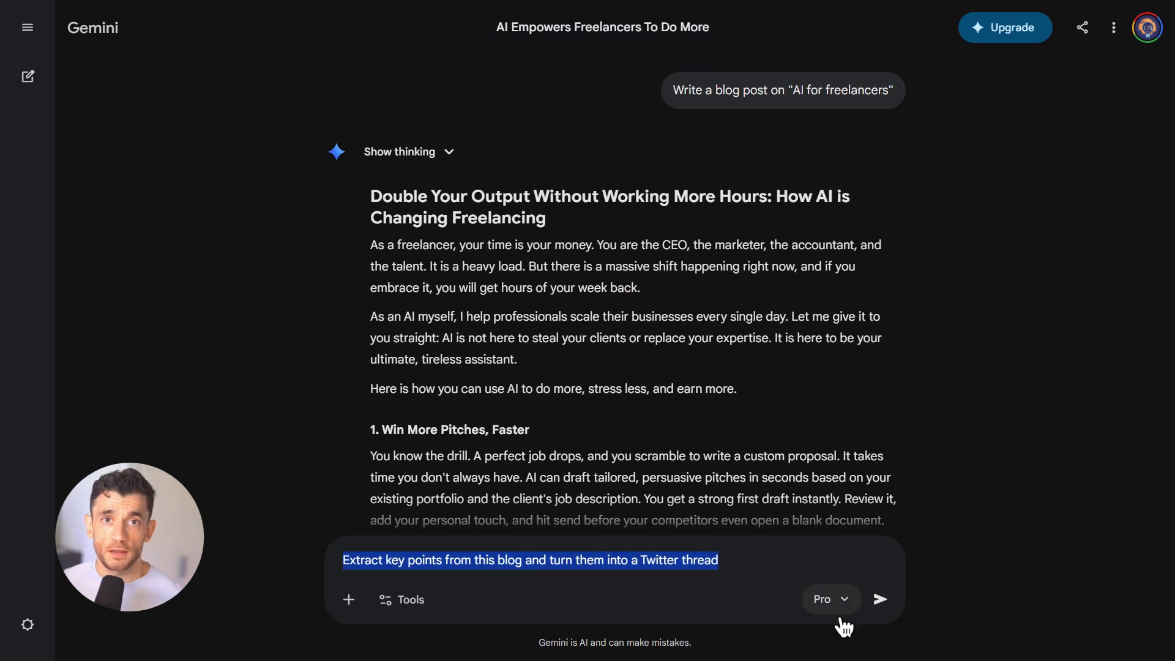
{"action": "left_click", "coordinate": [880, 599]}
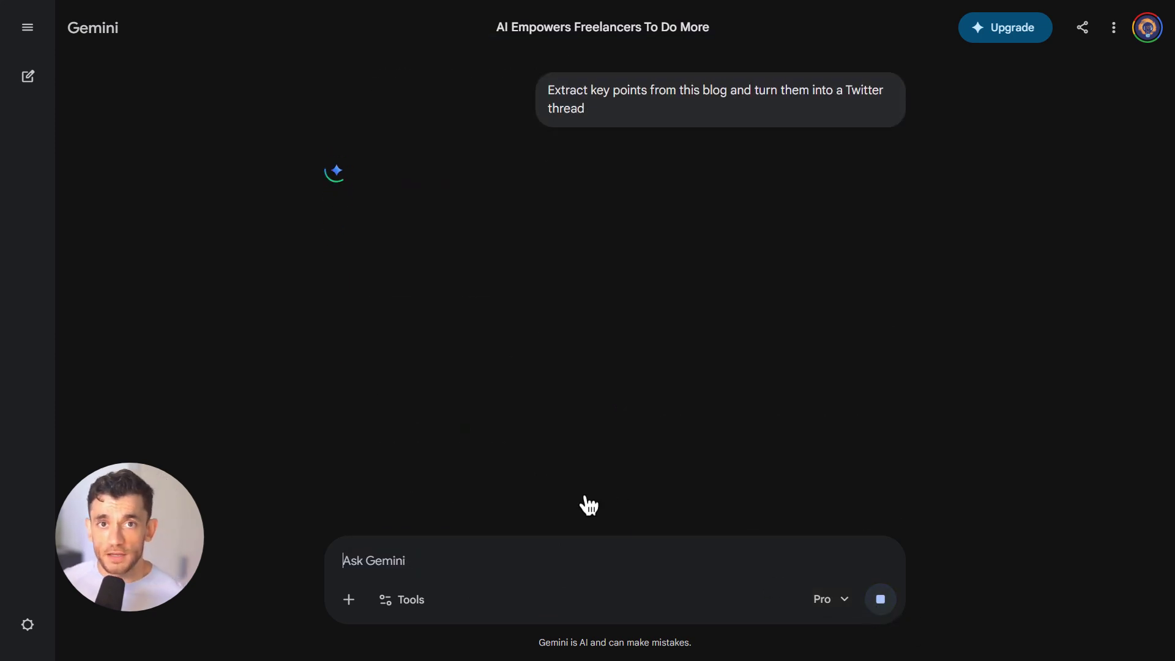
- Read through the generated Twitter thread from the opening hook to the numbered points and closing call to action
{"action": "left_click_drag", "start_coordinate": [371, 205], "coordinate": [509, 247]}
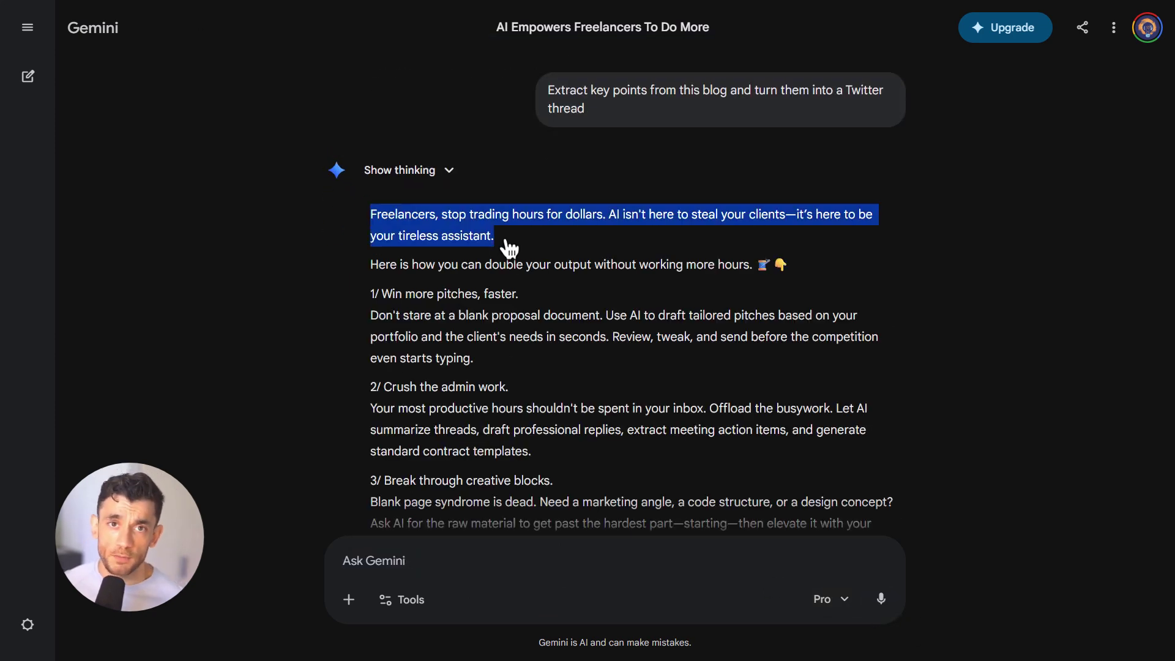
{"action": "left_click_drag", "start_coordinate": [367, 264], "coordinate": [483, 286]}
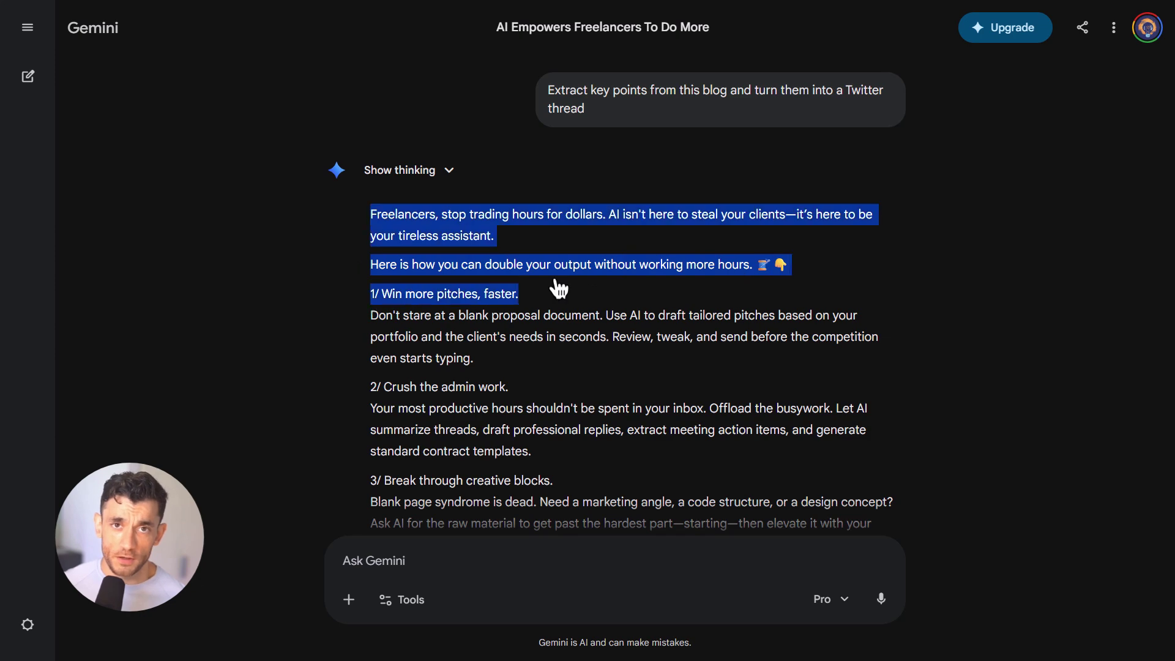
{"action": "left_click", "coordinate": [520, 291]}
{"action": "left_click_drag", "start_coordinate": [370, 490], "coordinate": [588, 481]}
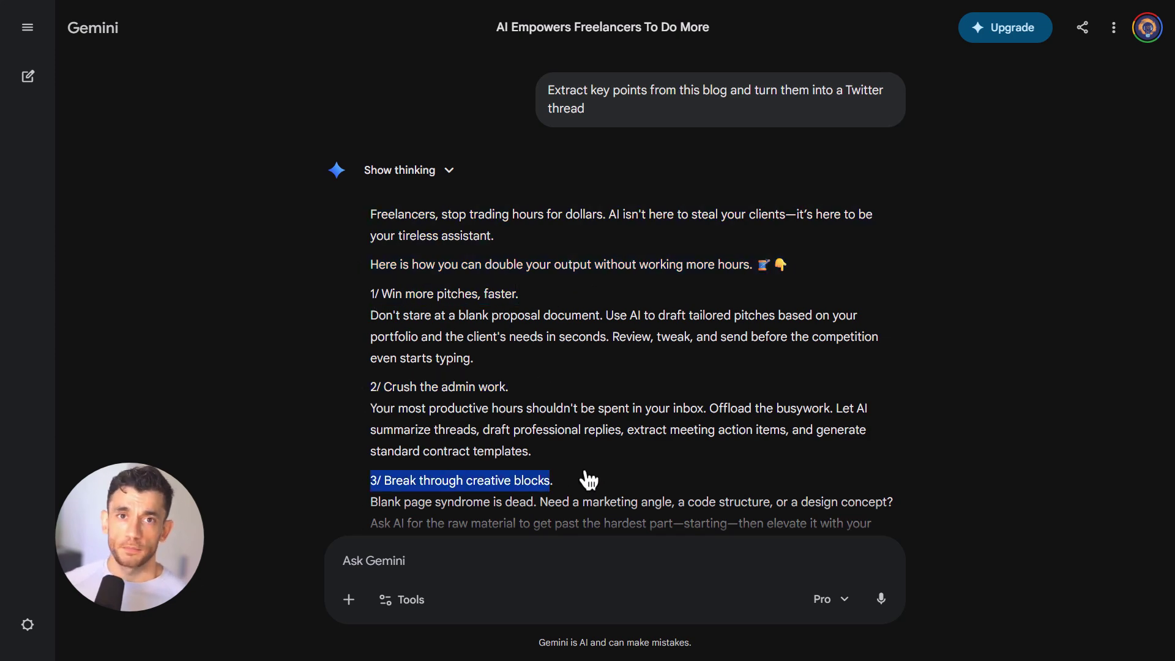
{"action": "scroll", "coordinate": [587, 480], "scroll_direction": "down", "scroll_amount": 3}
{"action": "left_click_drag", "start_coordinate": [370, 420], "coordinate": [563, 424]}
{"action": "scroll", "coordinate": [563, 424], "scroll_direction": "down", "scroll_amount": 1}
{"action": "left_click_drag", "start_coordinate": [370, 438], "coordinate": [468, 451]}
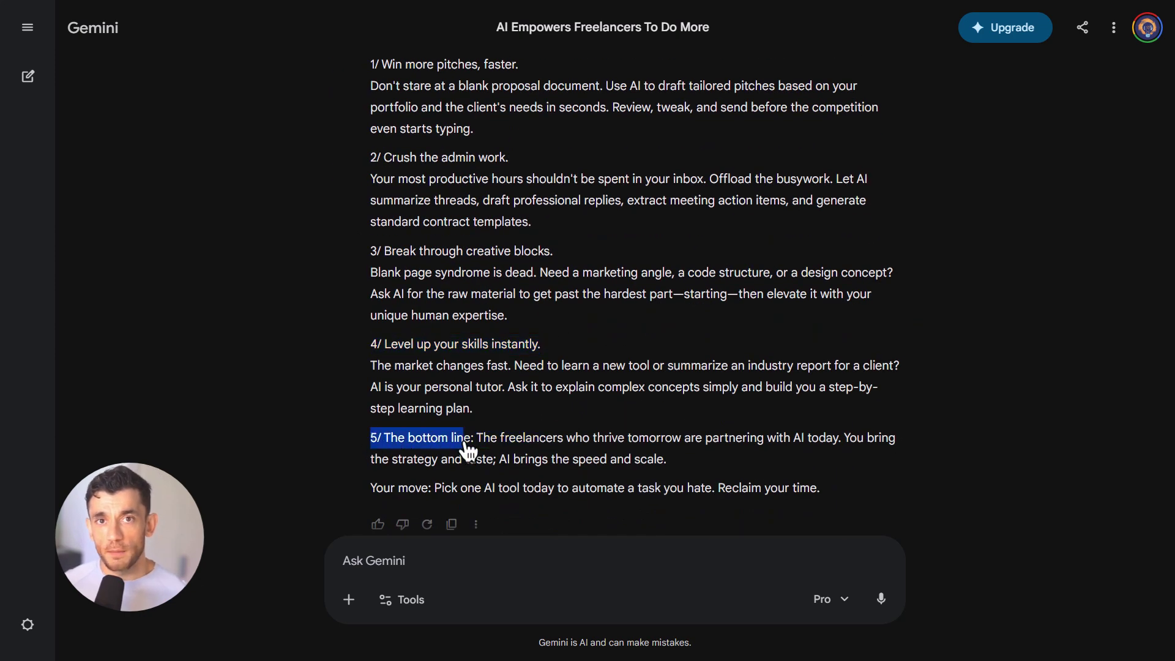
{"action": "left_click", "coordinate": [476, 480]}
{"action": "scroll", "coordinate": [476, 480], "scroll_direction": "up", "scroll_amount": 6}
{"action": "scroll", "coordinate": [598, 447], "scroll_direction": "down", "scroll_amount": 1}
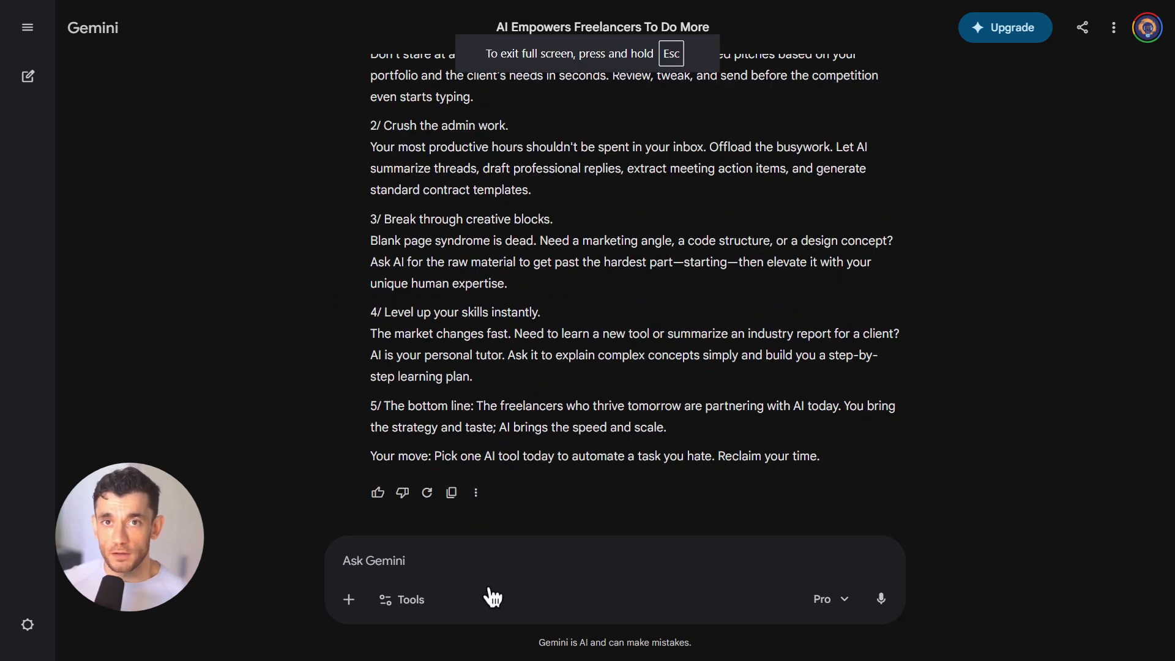
- Submit the follow-up prompt "Turn this Twitter thread into a LinkedIn post"
{"action": "left_click", "coordinate": [438, 579]}
{"action": "type", "text": "Turn this Twitter thread into a LinkedIn post"}
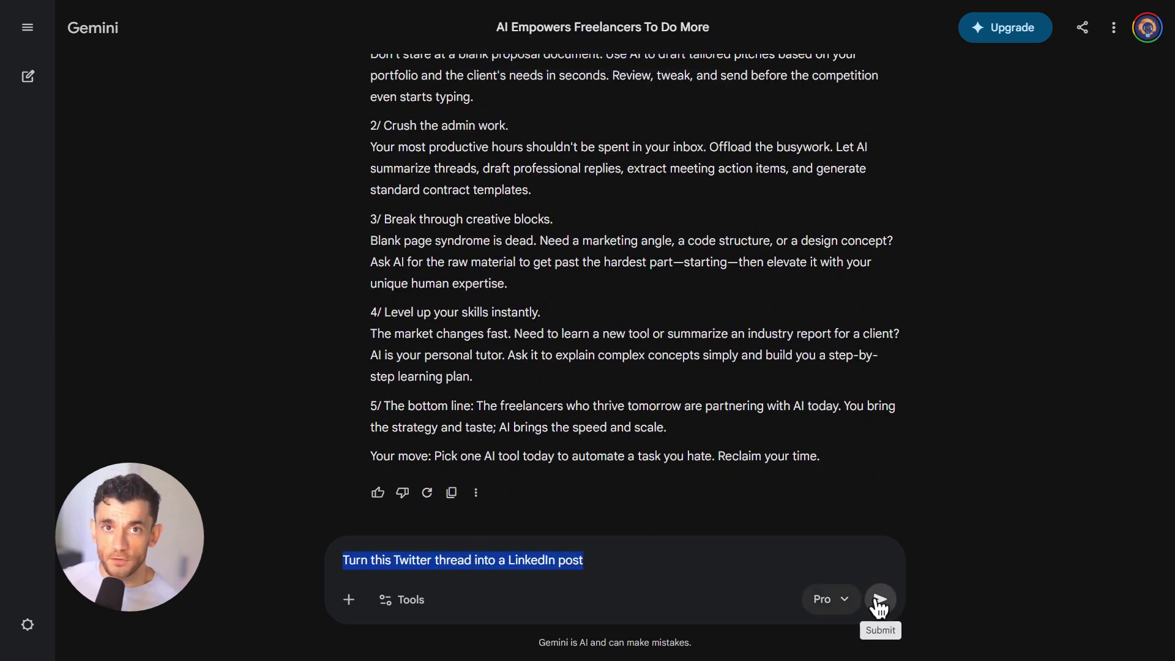
{"action": "left_click", "coordinate": [880, 600]}
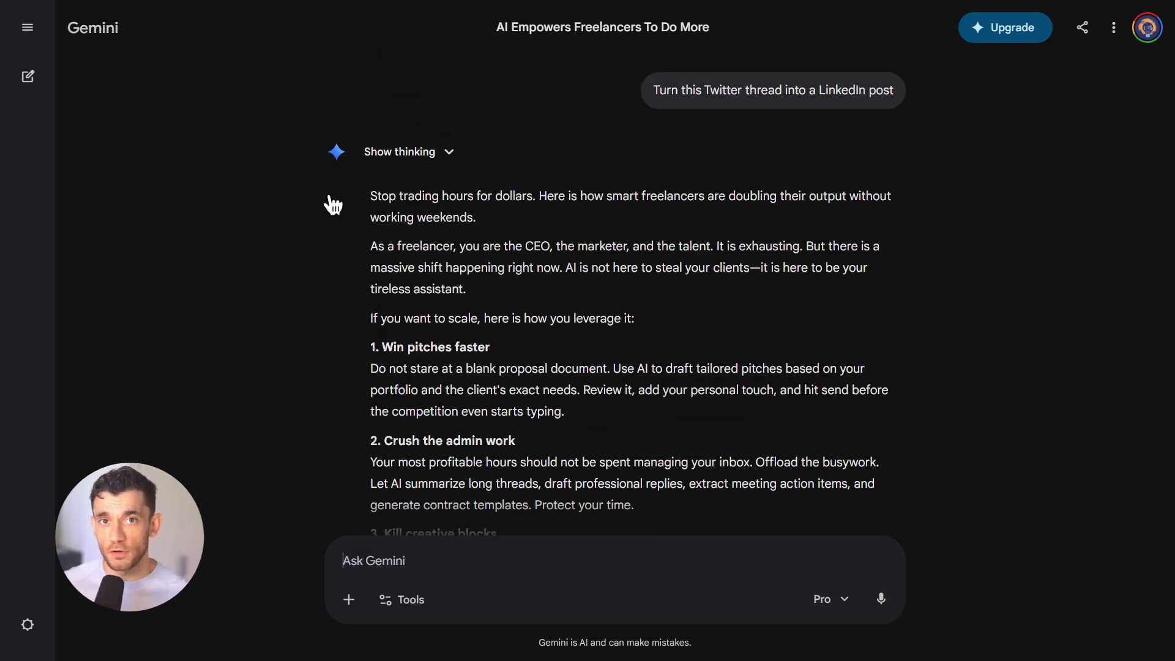
- Read through the generated LinkedIn post, checking its opening, numbered sections and The Bottom Line
{"action": "left_click_drag", "start_coordinate": [370, 197], "coordinate": [475, 231]}
{"action": "left_click", "coordinate": [551, 296]}
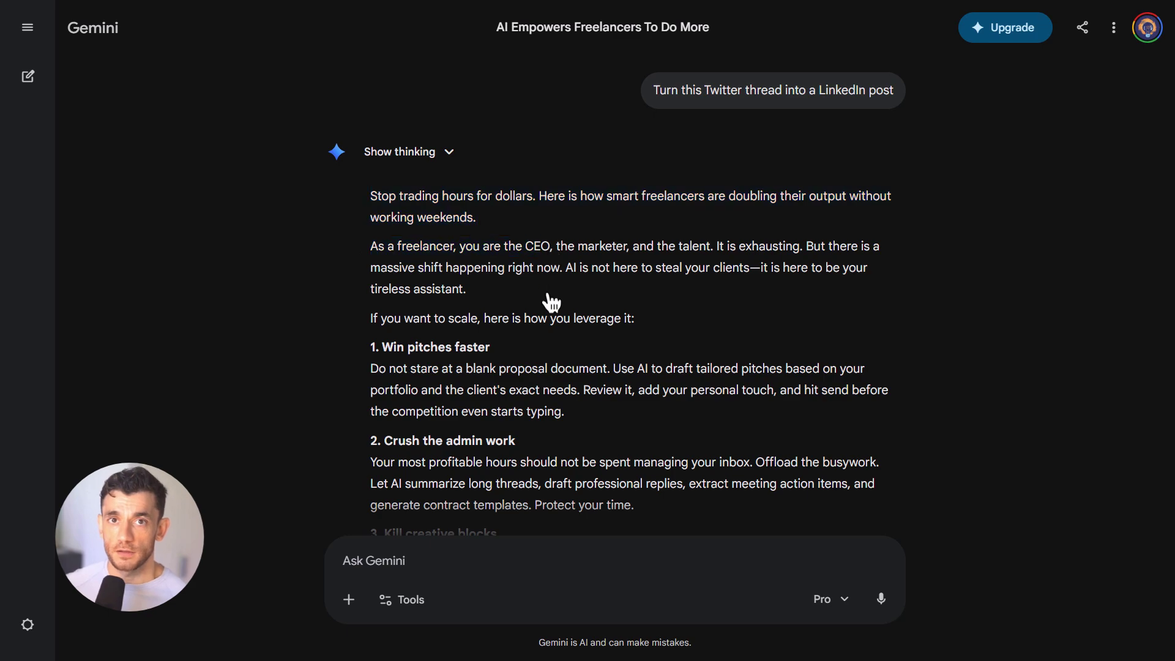
{"action": "scroll", "coordinate": [456, 318], "scroll_direction": "down", "scroll_amount": 1}
{"action": "left_click_drag", "start_coordinate": [374, 273], "coordinate": [372, 386]}
{"action": "left_click", "coordinate": [538, 369]}
{"action": "scroll", "coordinate": [495, 390], "scroll_direction": "down", "scroll_amount": 2}
{"action": "scroll", "coordinate": [422, 415], "scroll_direction": "down", "scroll_amount": 2}
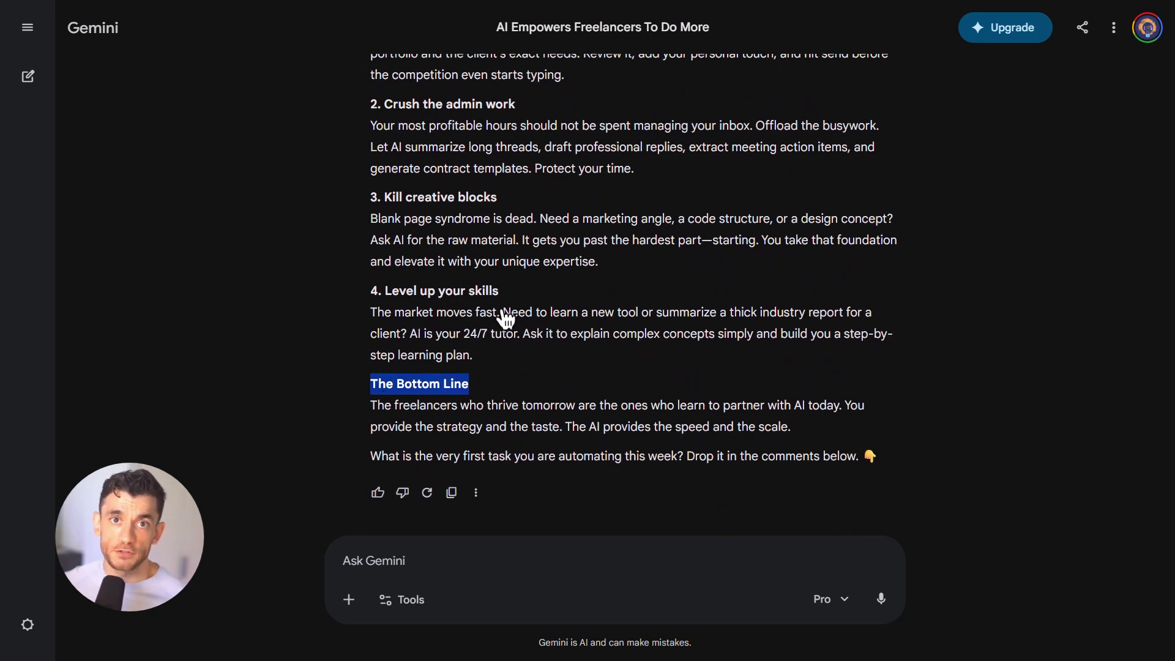
{"action": "left_click_drag", "start_coordinate": [500, 292], "coordinate": [272, 274]}
{"action": "scroll", "coordinate": [531, 288], "scroll_direction": "up", "scroll_amount": 1}
{"action": "left_click", "coordinate": [469, 324]}
{"action": "scroll", "coordinate": [470, 326], "scroll_direction": "up", "scroll_amount": 2}
{"action": "scroll", "coordinate": [553, 402], "scroll_direction": "up", "scroll_amount": 4}
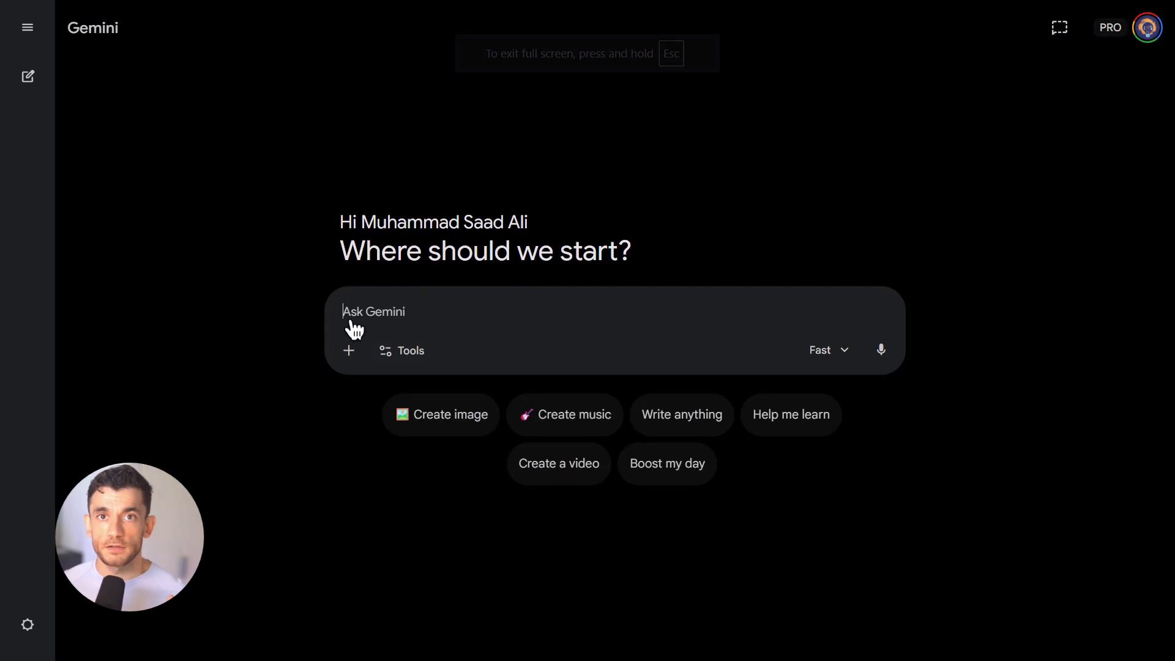
- Submit the prompt "Explain AI in simple terms" in a new Gemini chat
{"action": "left_click", "coordinate": [351, 328]}
{"action": "type", "text": "Explain AI in simple terms"}
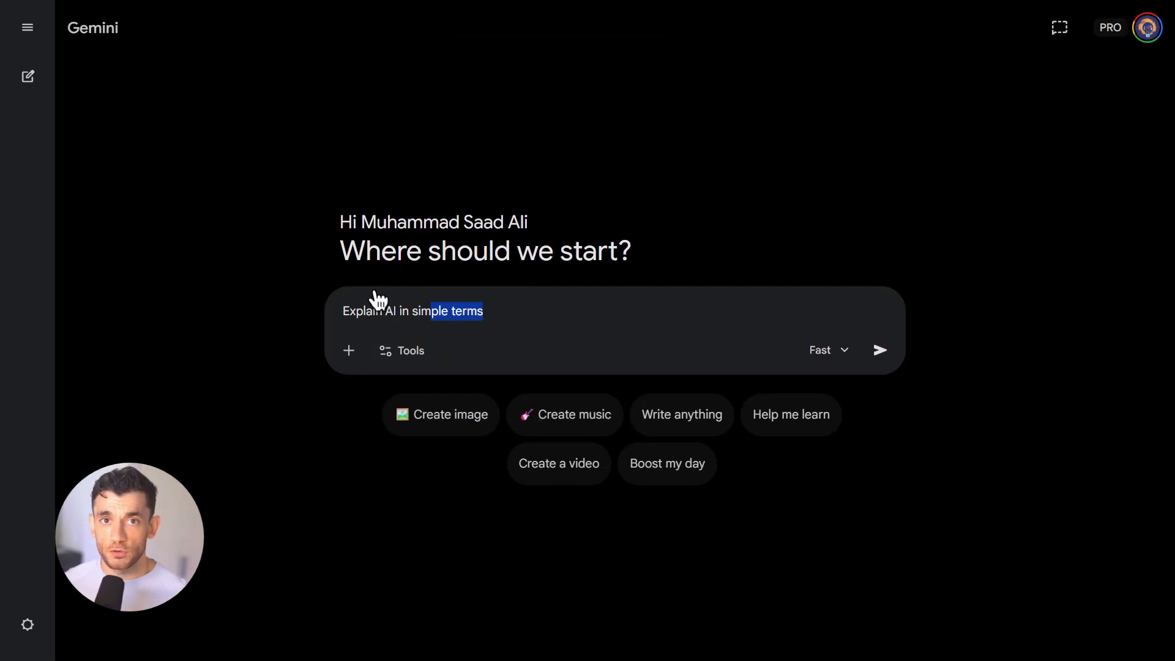
{"action": "key", "text": "ctrl+a"}
{"action": "left_click", "coordinate": [880, 350]}
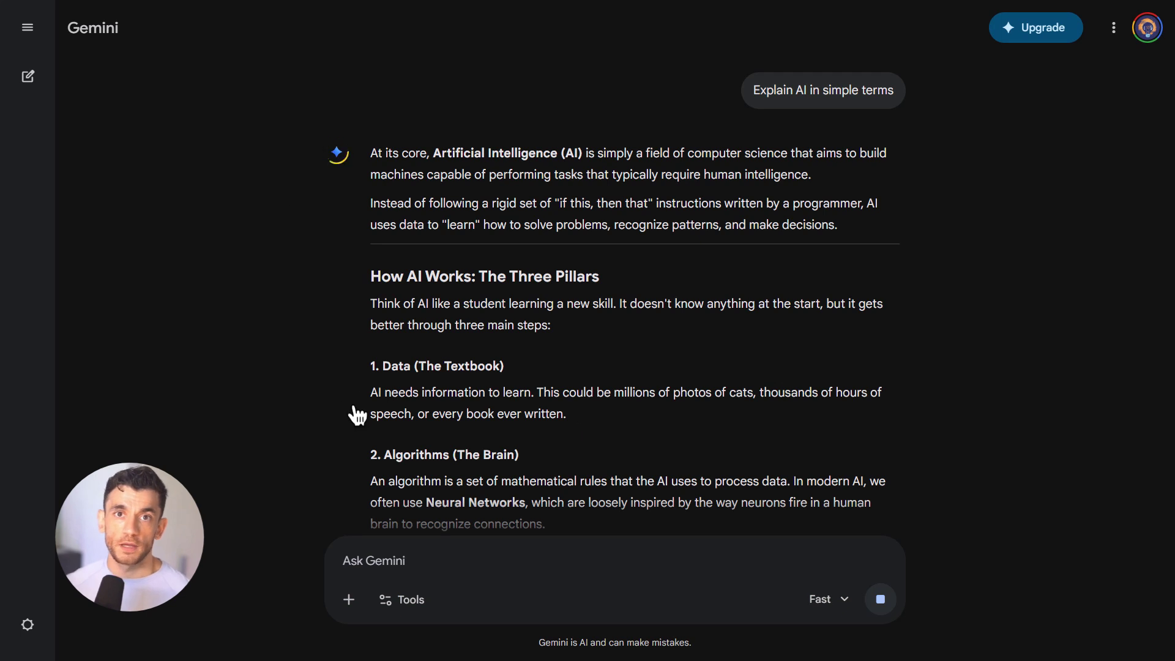
- Read through the AI explanation, covering the definition, the three pillars and the common types of AI
{"action": "left_click_drag", "start_coordinate": [379, 154], "coordinate": [920, 166]}
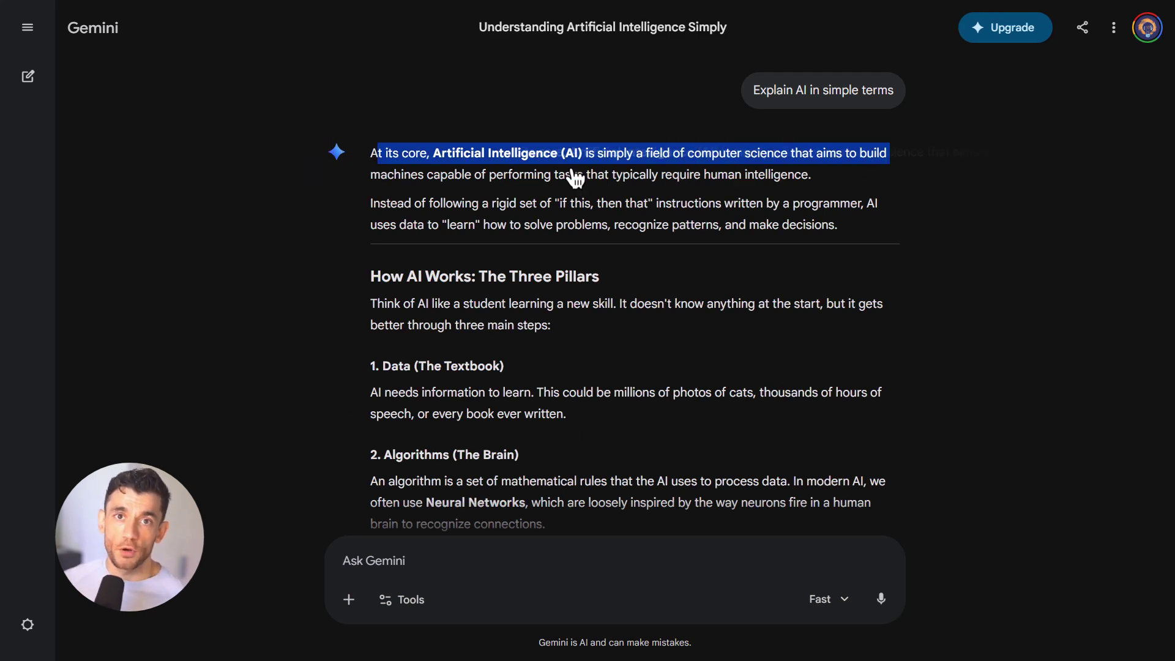
{"action": "left_click", "coordinate": [484, 185]}
{"action": "left_click_drag", "start_coordinate": [775, 175], "coordinate": [380, 181]}
{"action": "left_click", "coordinate": [416, 272]}
{"action": "scroll", "coordinate": [387, 285], "scroll_direction": "down", "scroll_amount": 1}
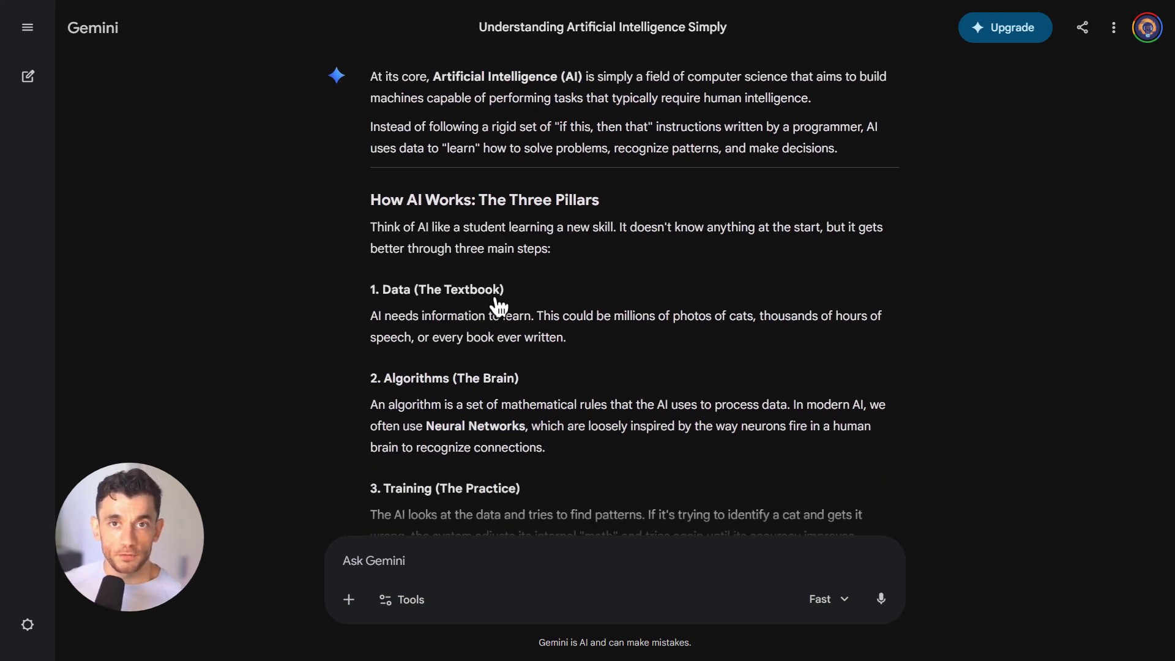
{"action": "left_click_drag", "start_coordinate": [384, 377], "coordinate": [520, 380]}
{"action": "scroll", "coordinate": [428, 398], "scroll_direction": "down", "scroll_amount": 1}
{"action": "left_click_drag", "start_coordinate": [384, 411], "coordinate": [518, 412]}
{"action": "scroll", "coordinate": [518, 412], "scroll_direction": "down", "scroll_amount": 1}
{"action": "left_click_drag", "start_coordinate": [391, 434], "coordinate": [505, 434]}
{"action": "scroll", "coordinate": [454, 449], "scroll_direction": "down", "scroll_amount": 2}
{"action": "left_click", "coordinate": [412, 361]}
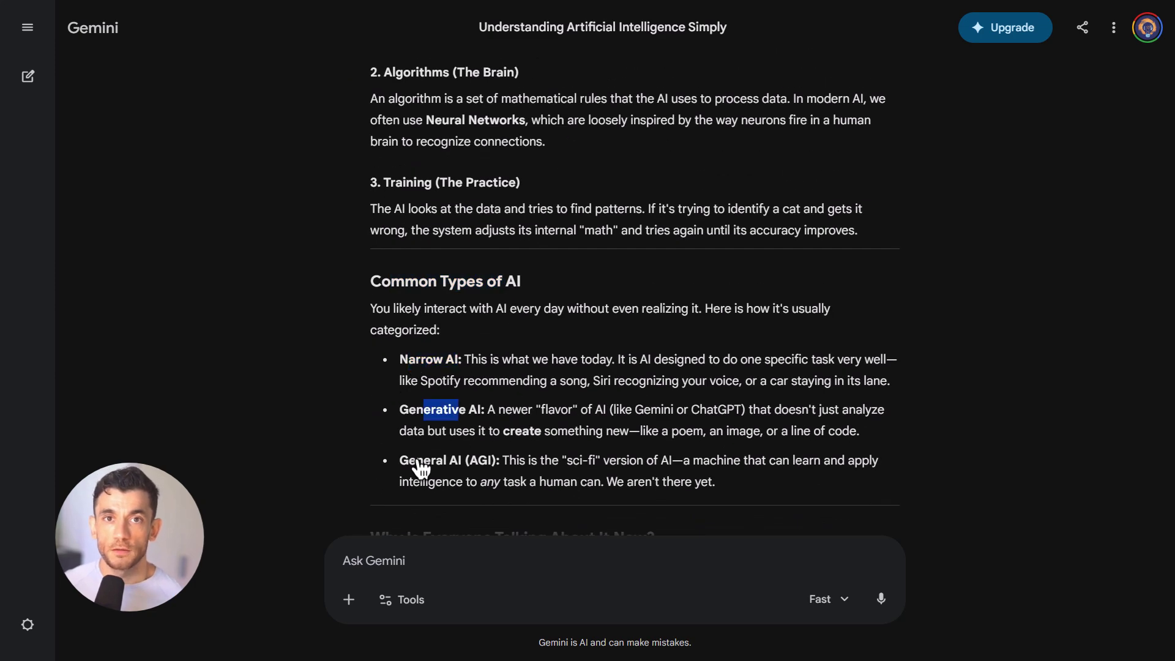
{"action": "scroll", "coordinate": [420, 467], "scroll_direction": "down", "scroll_amount": 1}
{"action": "left_click_drag", "start_coordinate": [421, 449], "coordinate": [700, 441]}
{"action": "scroll", "coordinate": [699, 440], "scroll_direction": "down", "scroll_amount": 4}
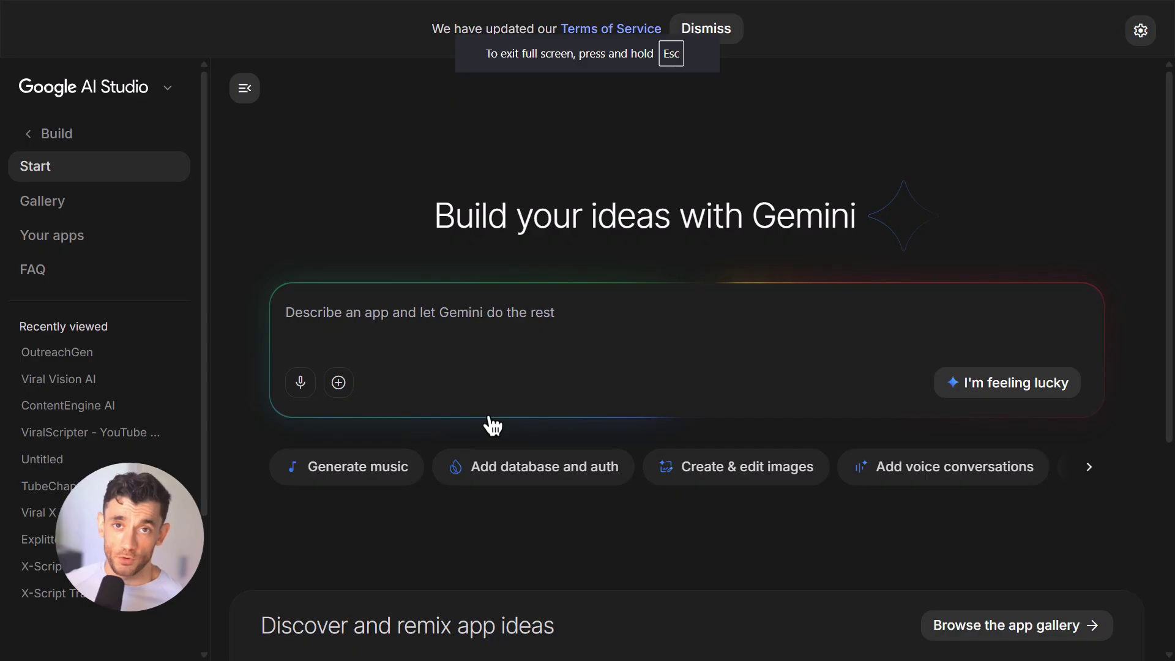
- Switch to Google AI Studio and build an automation system app that turns a submitted topic into a blog, social media content and bullet-point summary
{"action": "left_click", "coordinate": [341, 333]}
{"action": "key", "text": "ctrl+v"}
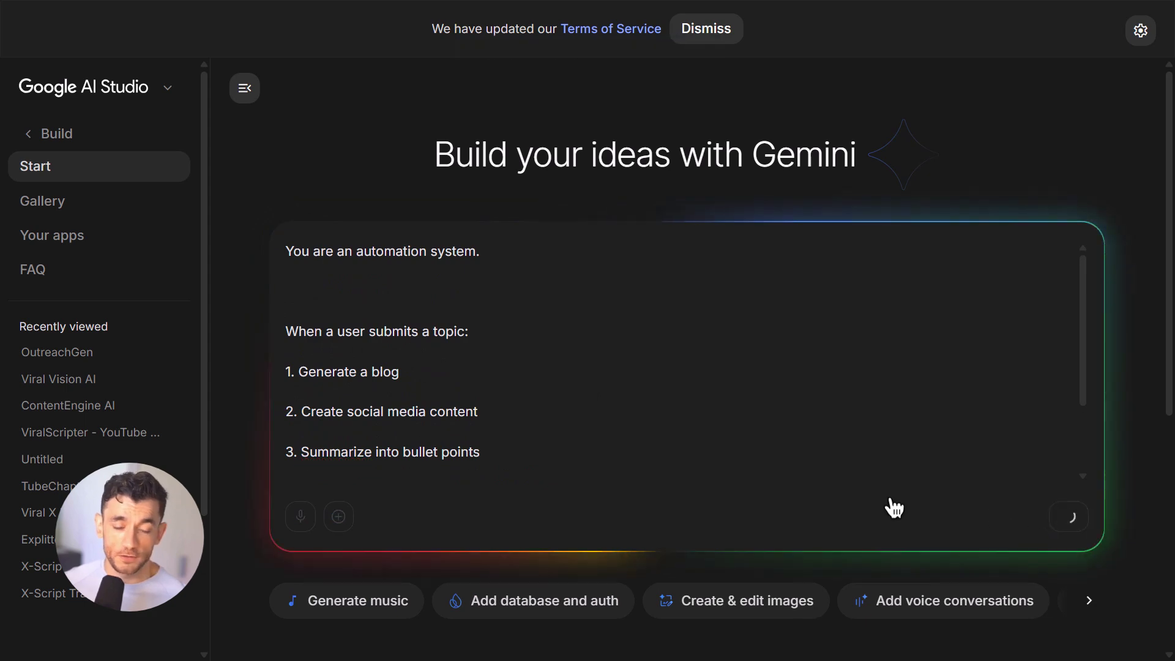
{"action": "scroll", "coordinate": [747, 486], "scroll_direction": "down", "scroll_amount": 2}
{"action": "key", "text": "ctrl+Return"}
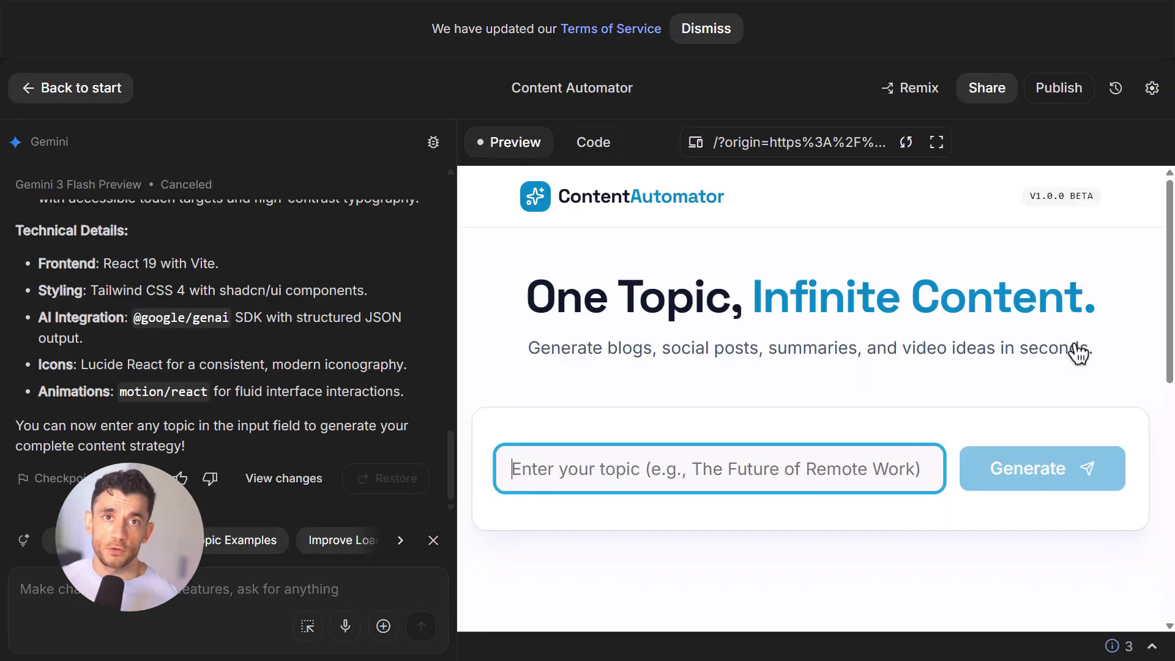
- Show ContentAutomator full screen, generate content for the topic "Claude Opus 4.5 Destroys Opus 4.6?" and look through the output
{"action": "left_click", "coordinate": [937, 142]}
{"action": "left_click", "coordinate": [441, 355]}
{"action": "type", "text": "Claude Opus 4.5 Destroys Opus 4.6?"}
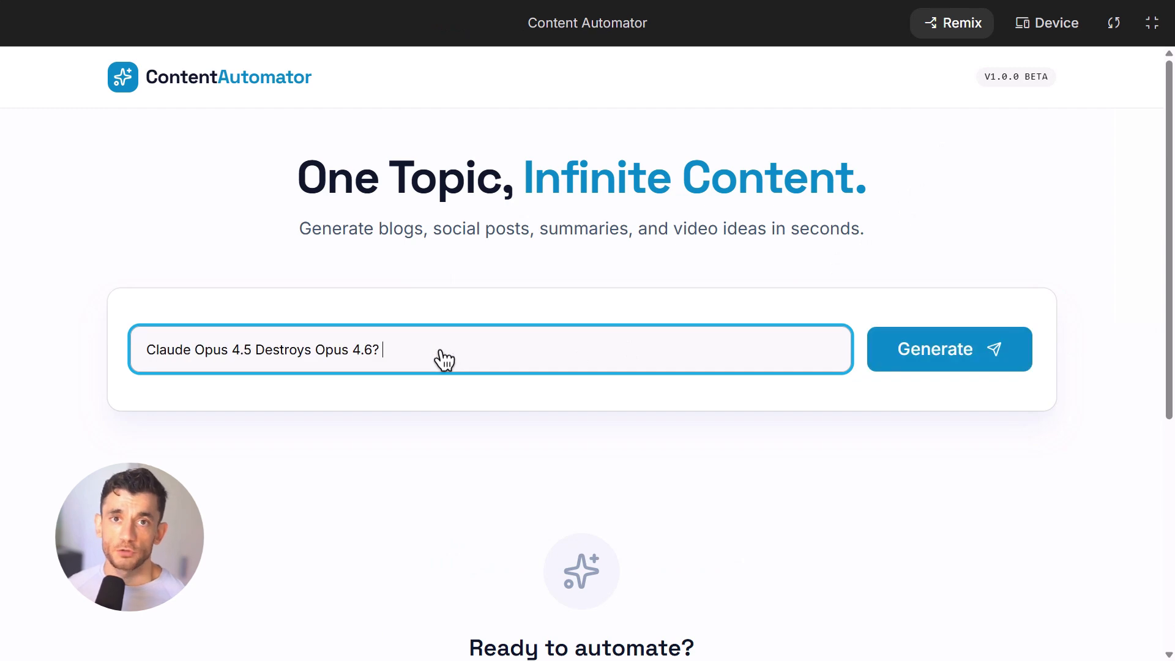
{"action": "left_click", "coordinate": [936, 362]}
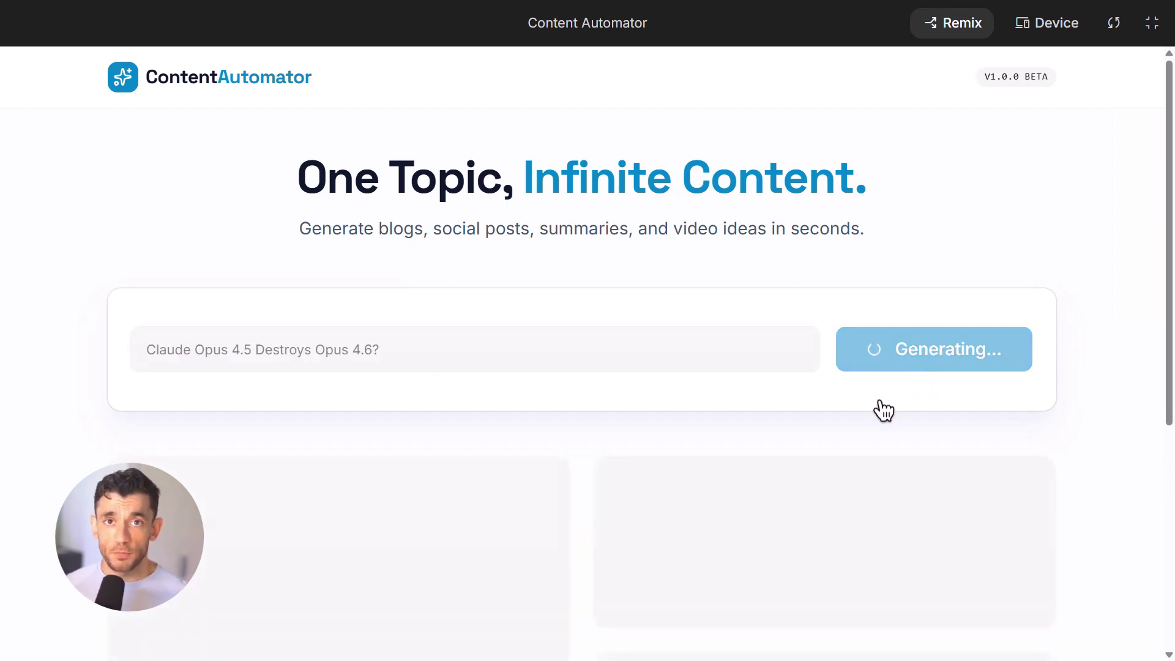
{"action": "scroll", "coordinate": [978, 462], "scroll_direction": "down", "scroll_amount": 20}
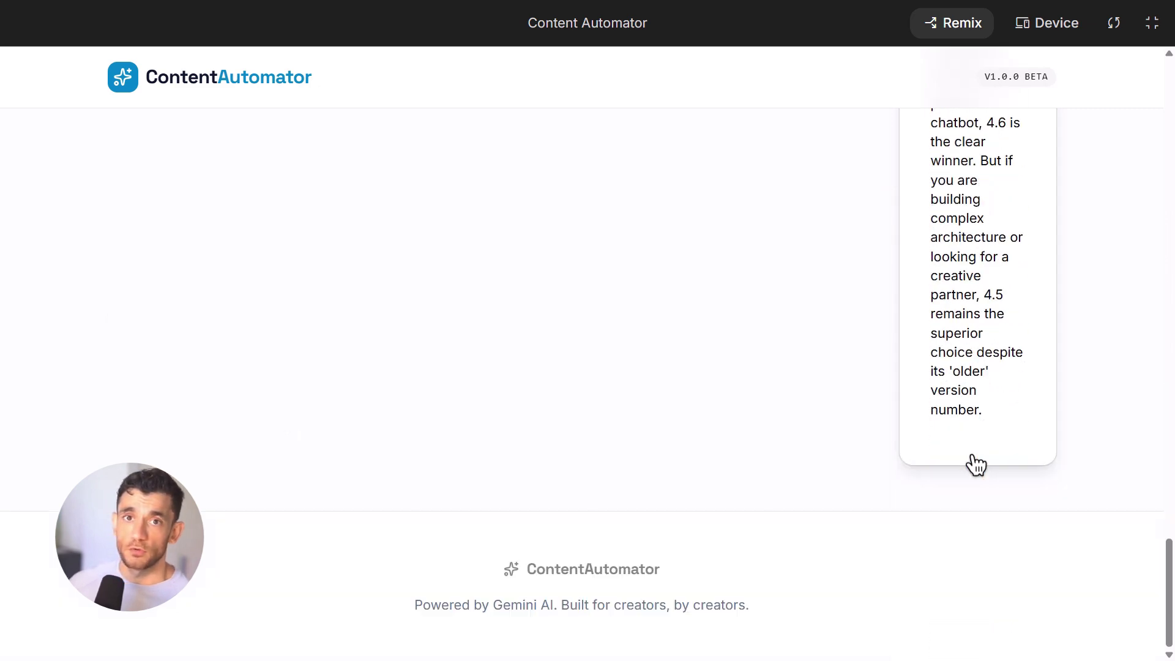
{"action": "scroll", "coordinate": [977, 465], "scroll_direction": "up", "scroll_amount": 5}
- Leave the full-screen preview and ask Gemini to fix the app's output
{"action": "left_click", "coordinate": [1152, 23]}
{"action": "left_click", "coordinate": [215, 607]}
{"action": "type", "text": "p"}
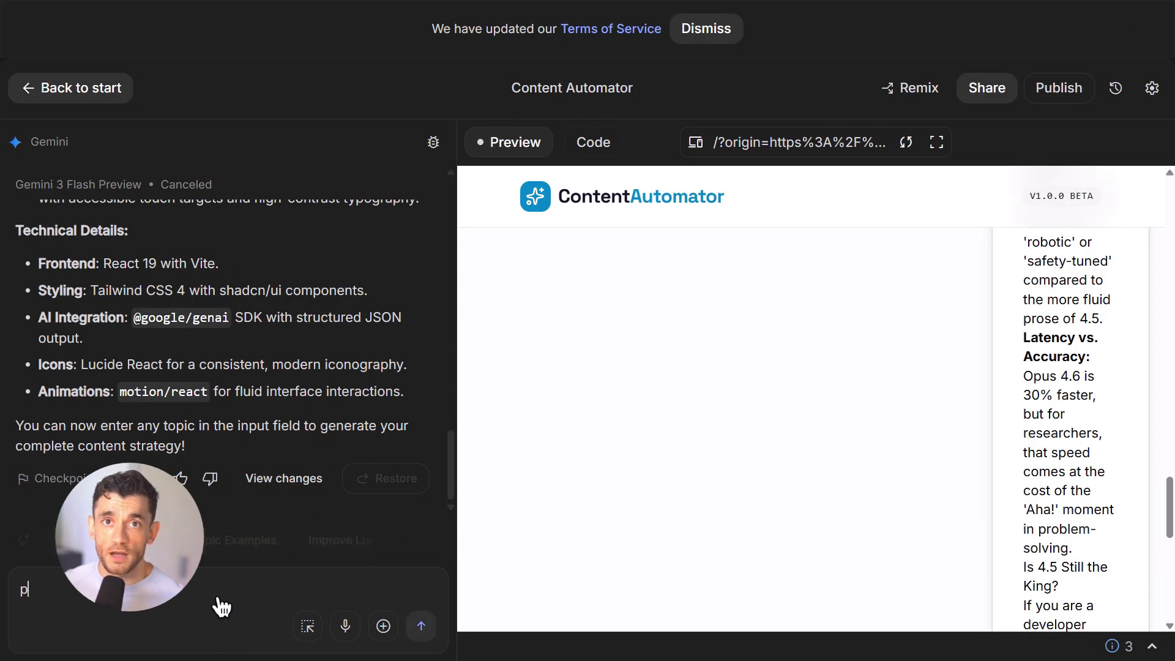
{"action": "type", "text": "lease"}
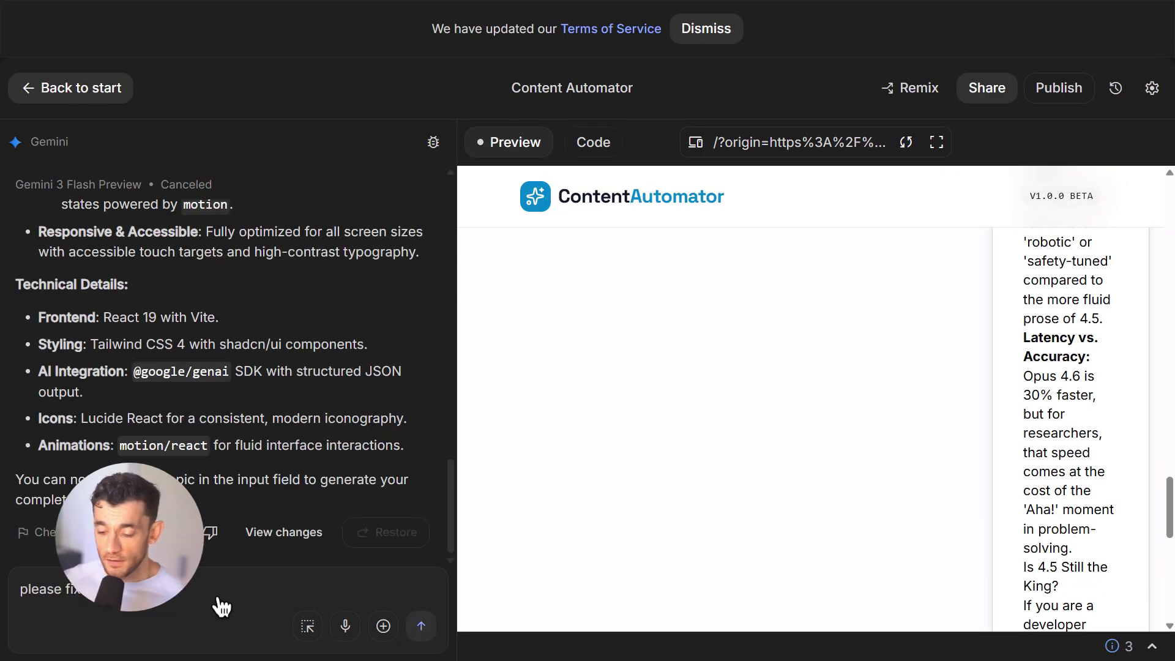
{"action": "type", "text": " fi"}
{"action": "key", "text": "shift+Return"}
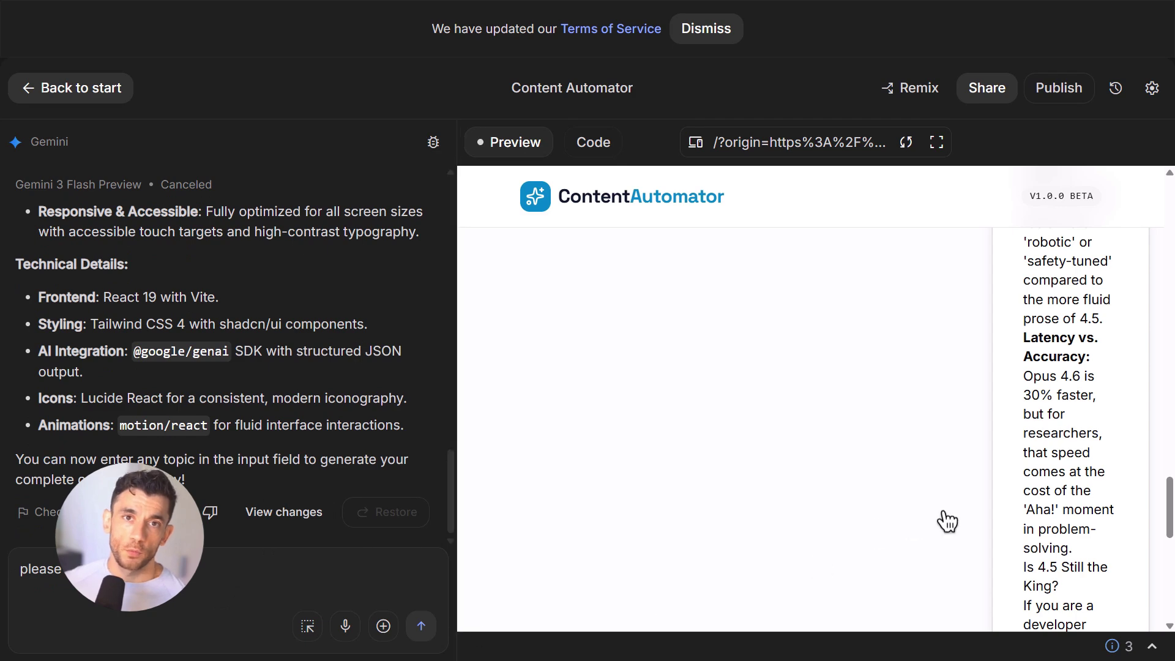
{"action": "scroll", "coordinate": [947, 520], "scroll_direction": "up", "scroll_amount": 5}
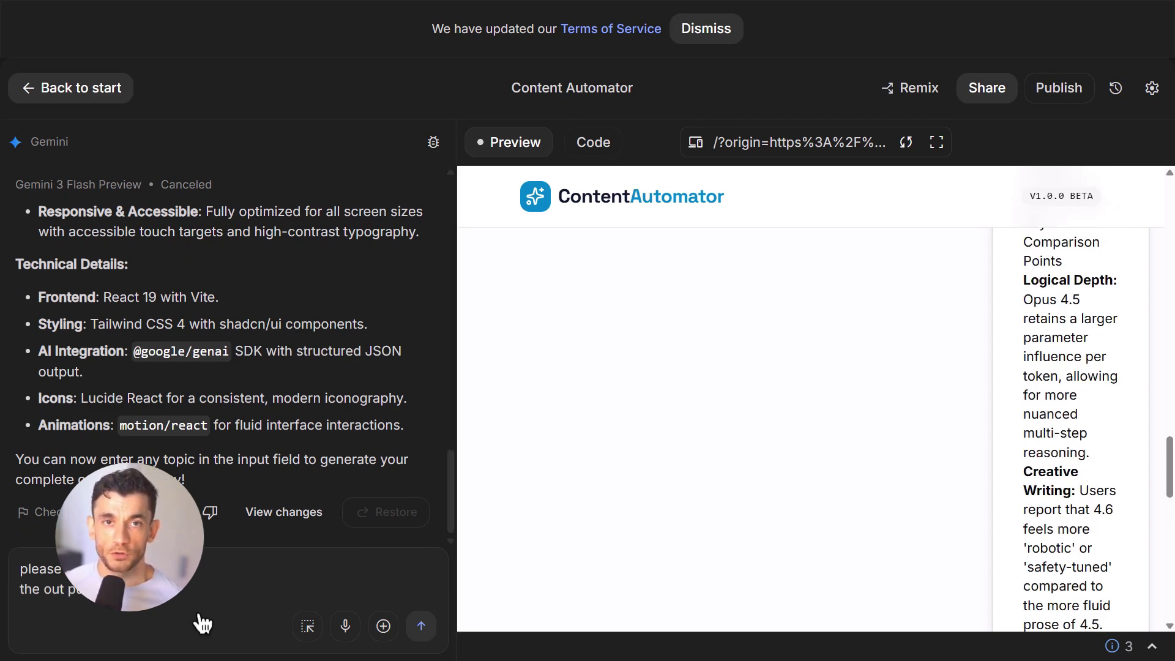
{"action": "left_click", "coordinate": [423, 618]}
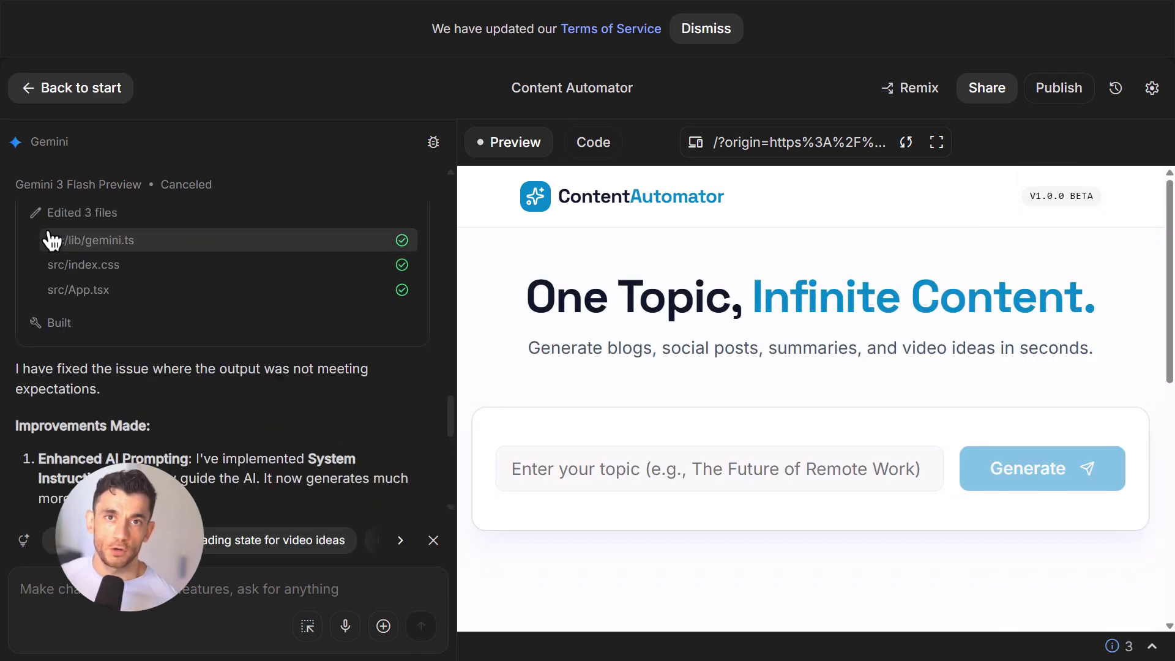
- Enter "Claude Opus 4.5 Destroys Opus 4.6?" as the topic in the revised ContentAutomator app
{"action": "left_click", "coordinate": [624, 469]}
{"action": "type", "text": "Claude Opus 4.5 Destroys Opus 4.6?"}
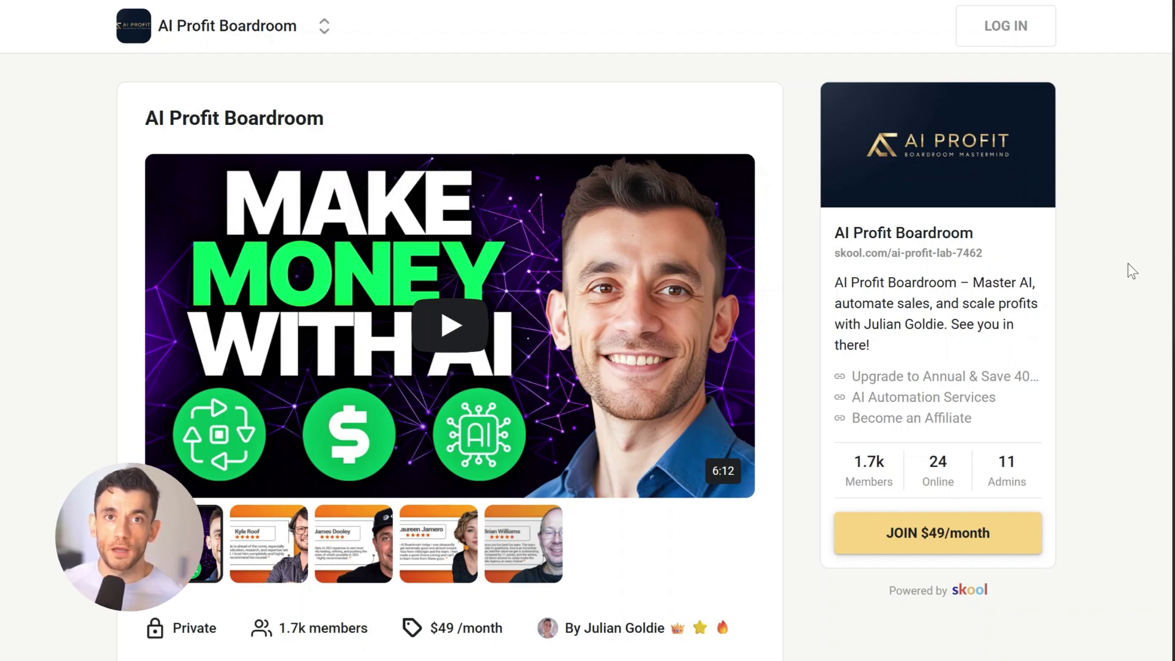
- Switch to Skool, look through the AI Profit Boardroom page and show the second gallery video on the AI Money Lab page
{"action": "scroll", "coordinate": [773, 282], "scroll_direction": "down", "scroll_amount": 1}
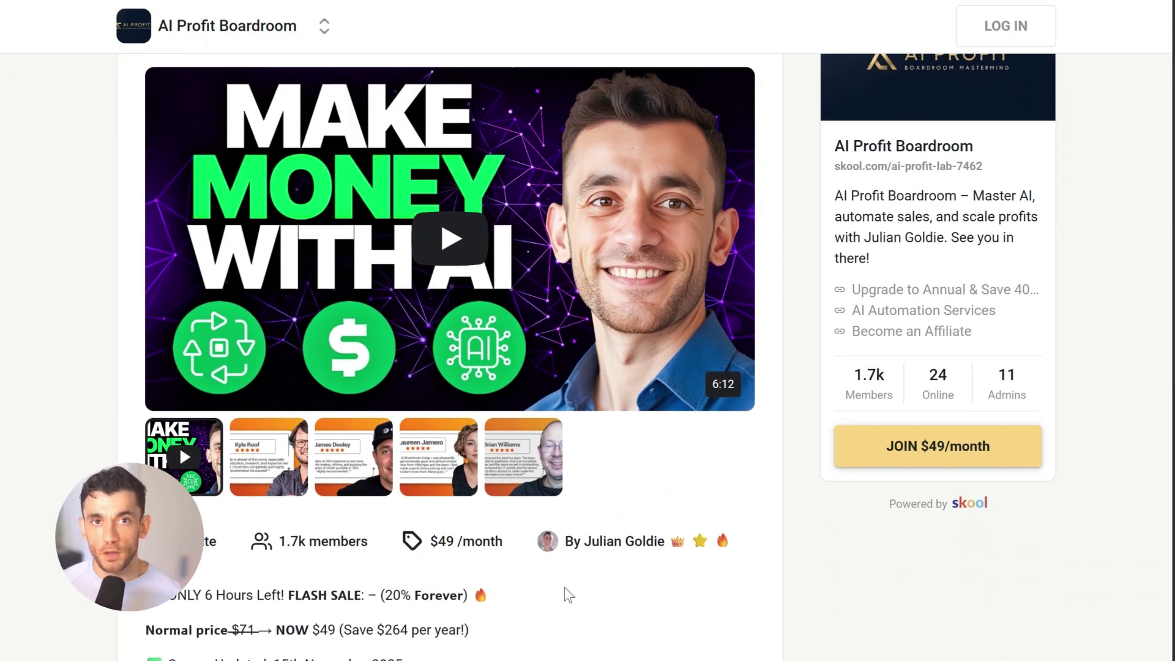
{"action": "scroll", "coordinate": [556, 504], "scroll_direction": "down", "scroll_amount": 1}
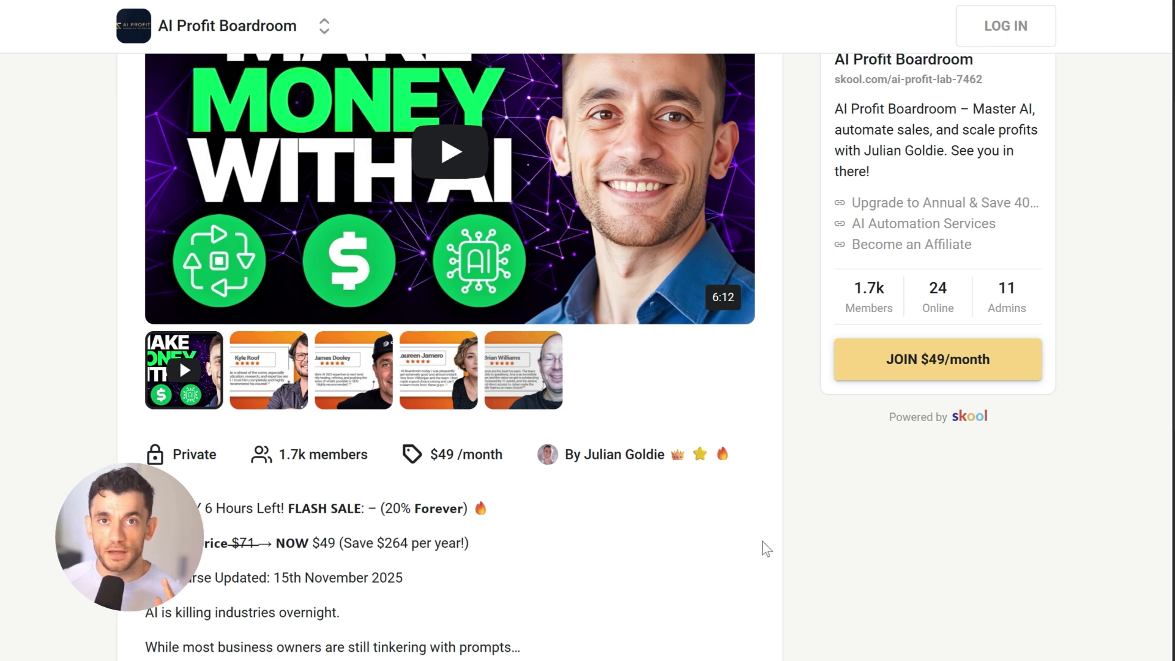
{"action": "scroll", "coordinate": [746, 493], "scroll_direction": "down", "scroll_amount": 2}
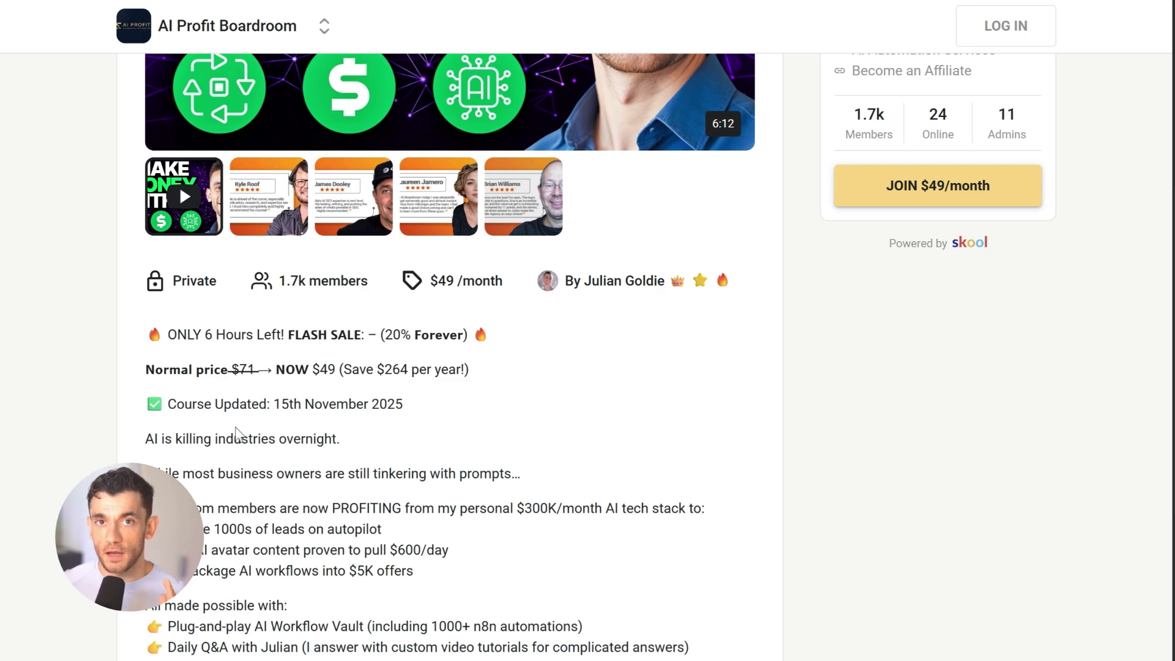
{"action": "scroll", "coordinate": [431, 403], "scroll_direction": "down", "scroll_amount": 1}
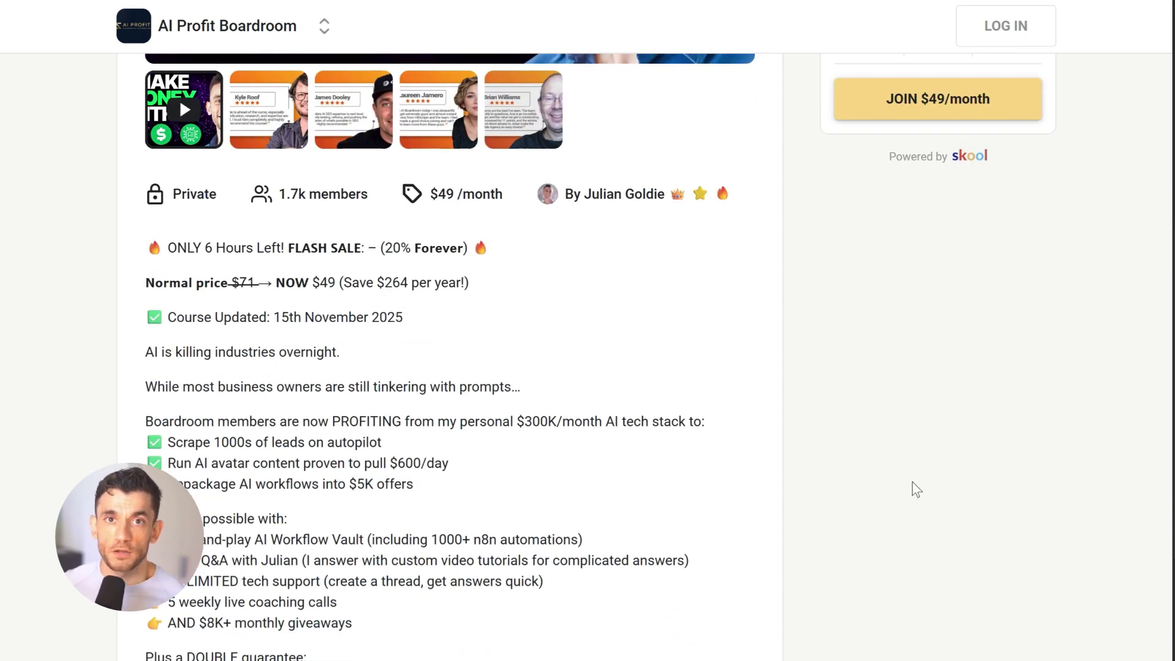
{"action": "scroll", "coordinate": [913, 488], "scroll_direction": "down", "scroll_amount": 2}
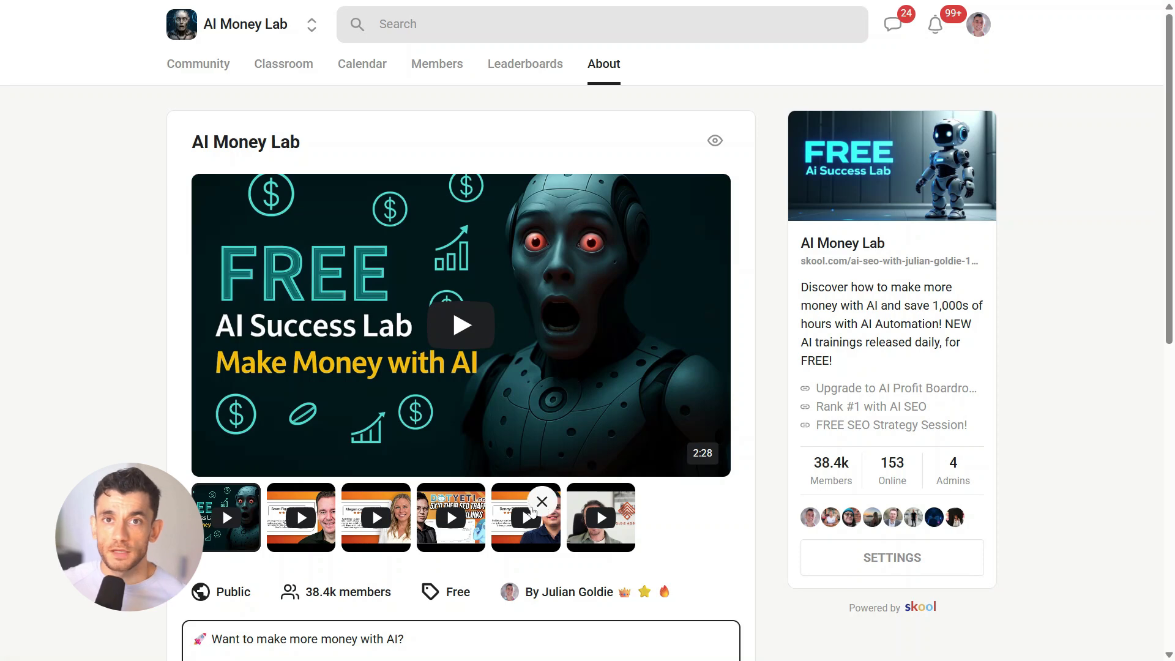
{"action": "left_click", "coordinate": [306, 527]}
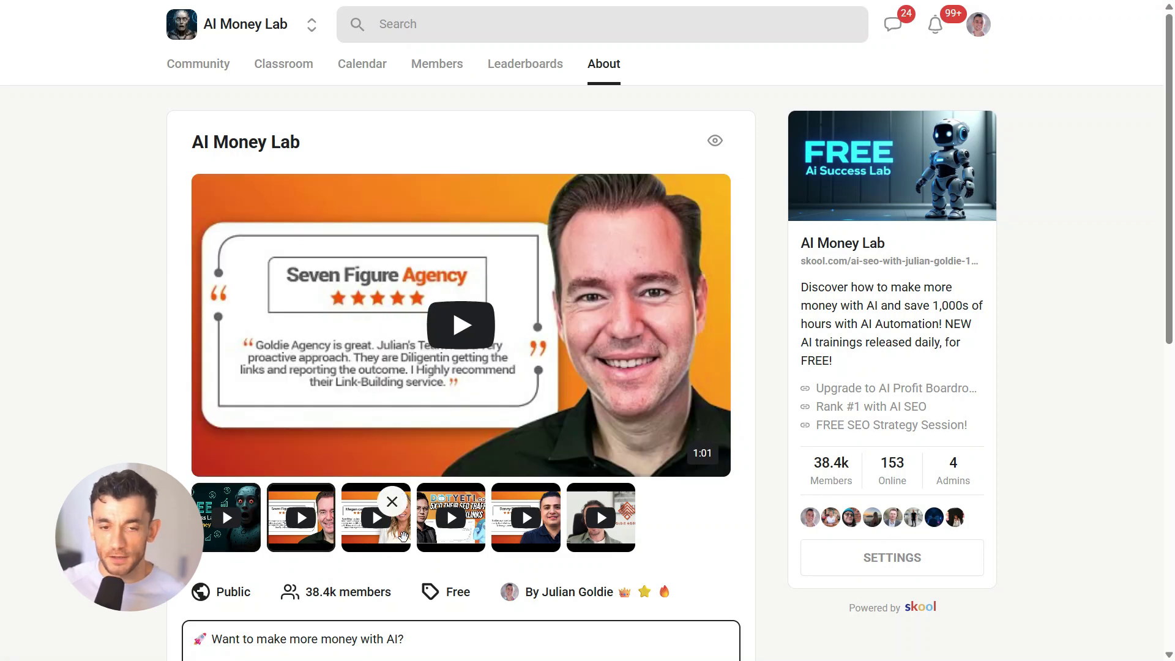
- Show the fifth gallery video on the AI Money Lab page and look through the community description
{"action": "left_click", "coordinate": [526, 520]}
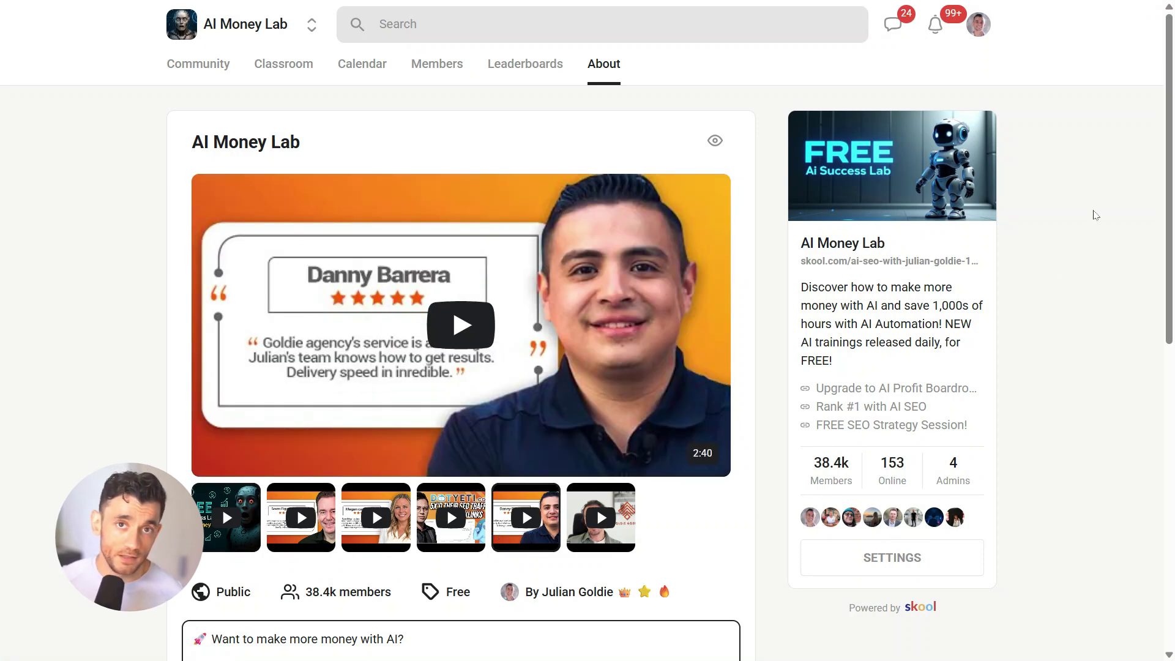
{"action": "scroll", "coordinate": [1101, 273], "scroll_direction": "down", "scroll_amount": 7}
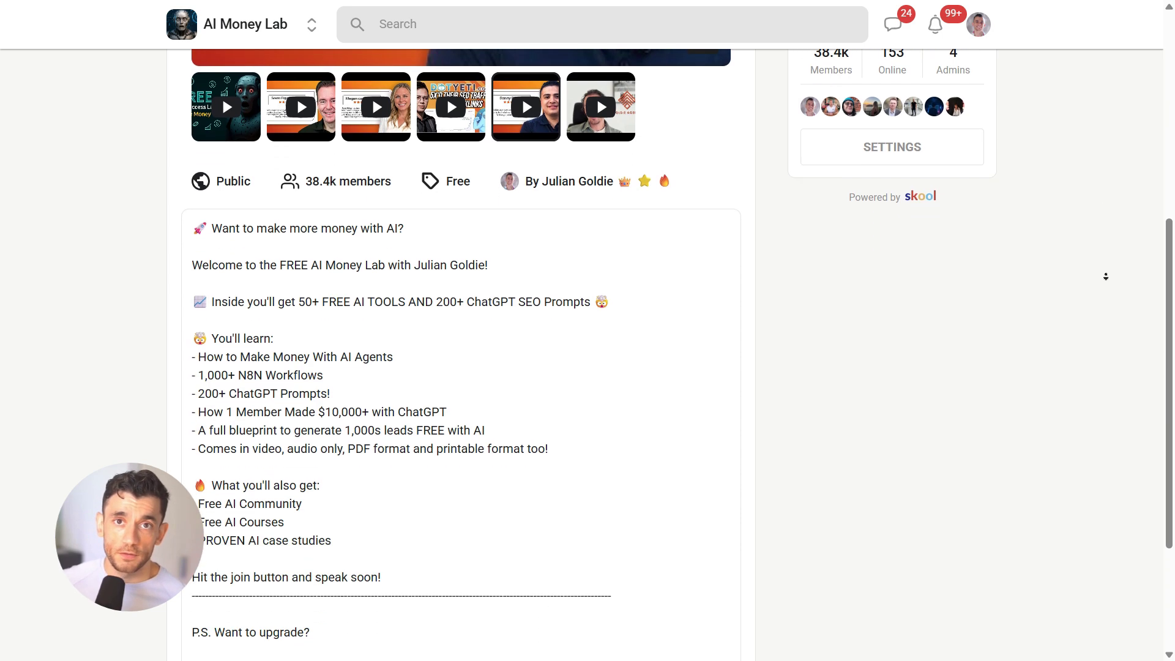
{"action": "scroll", "coordinate": [1107, 277], "scroll_direction": "down", "scroll_amount": 2}
{"action": "scroll", "coordinate": [1106, 277], "scroll_direction": "up", "scroll_amount": 9}
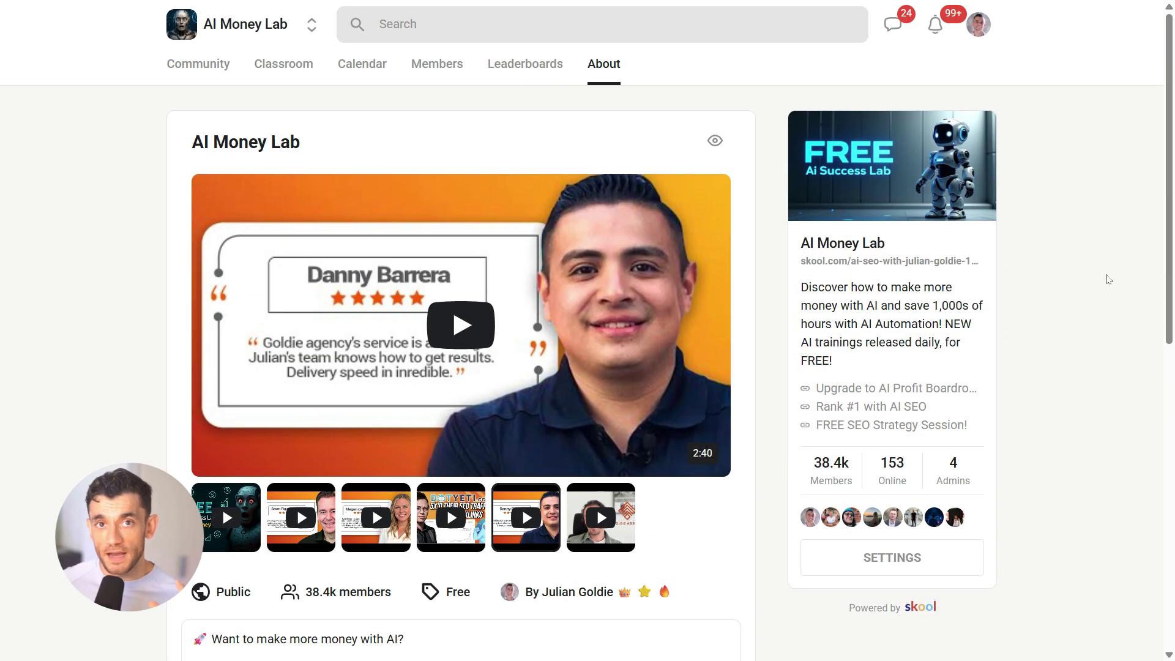
- Open the AI Money Lab community feed and look over its pinned posts
{"action": "left_click", "coordinate": [201, 68]}
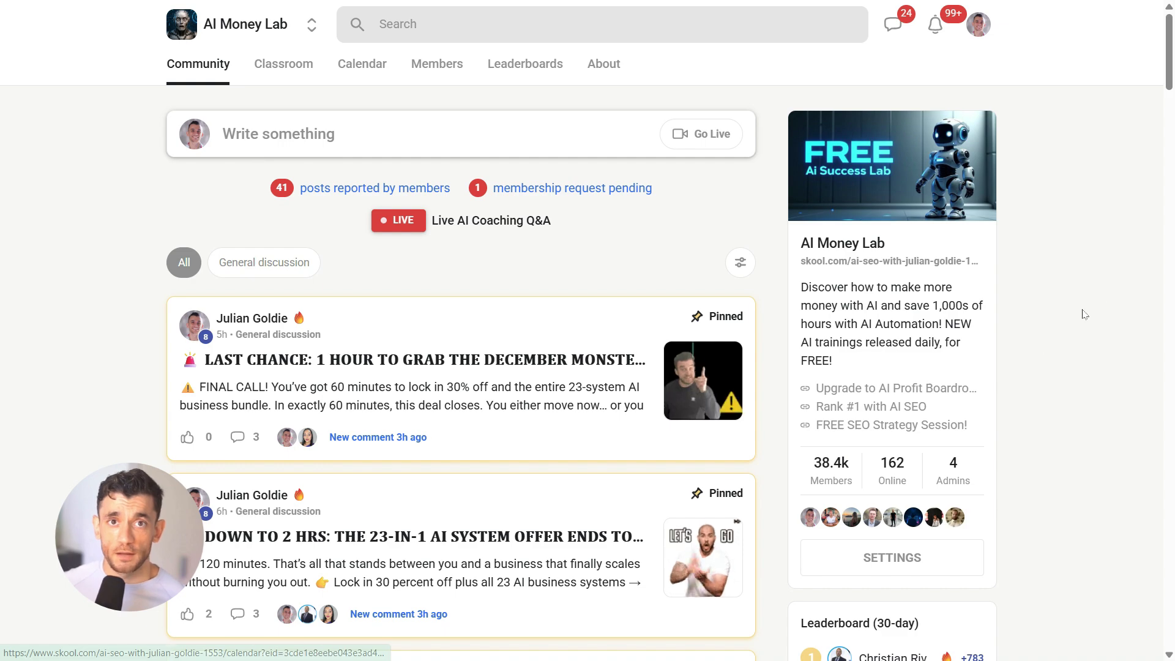
{"action": "scroll", "coordinate": [1085, 314], "scroll_direction": "down", "scroll_amount": 5}
{"action": "scroll", "coordinate": [1085, 278], "scroll_direction": "up", "scroll_amount": 6}
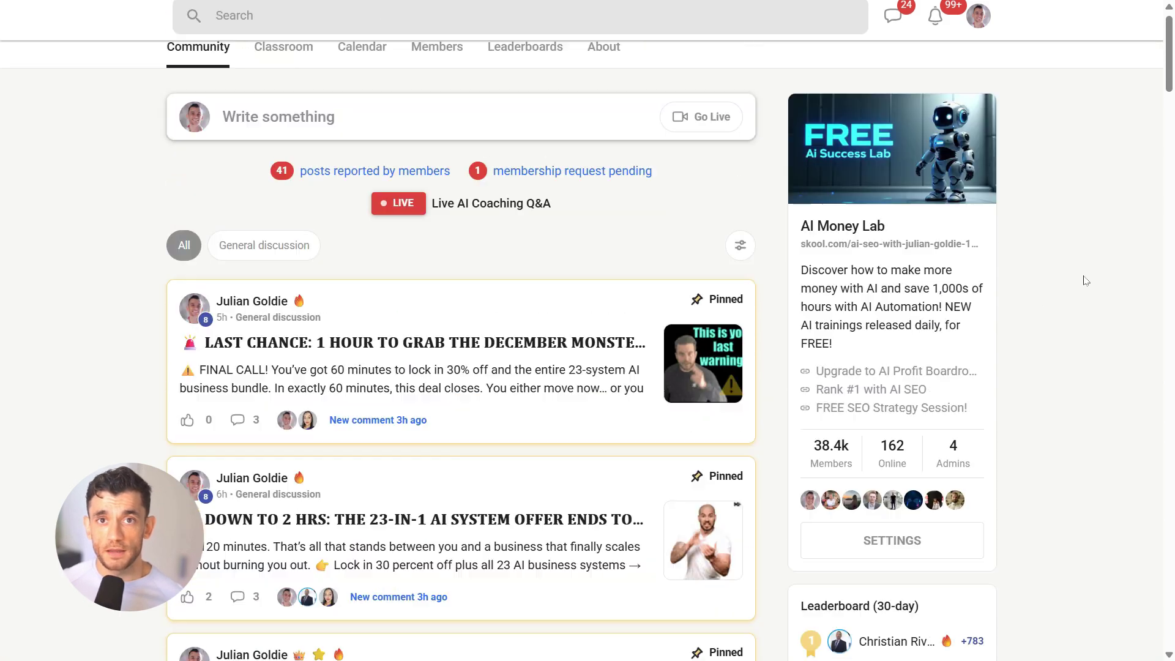
- Open the AI Money Lab classroom and look through its available courses down to the end of the list
{"action": "left_click", "coordinate": [272, 73]}
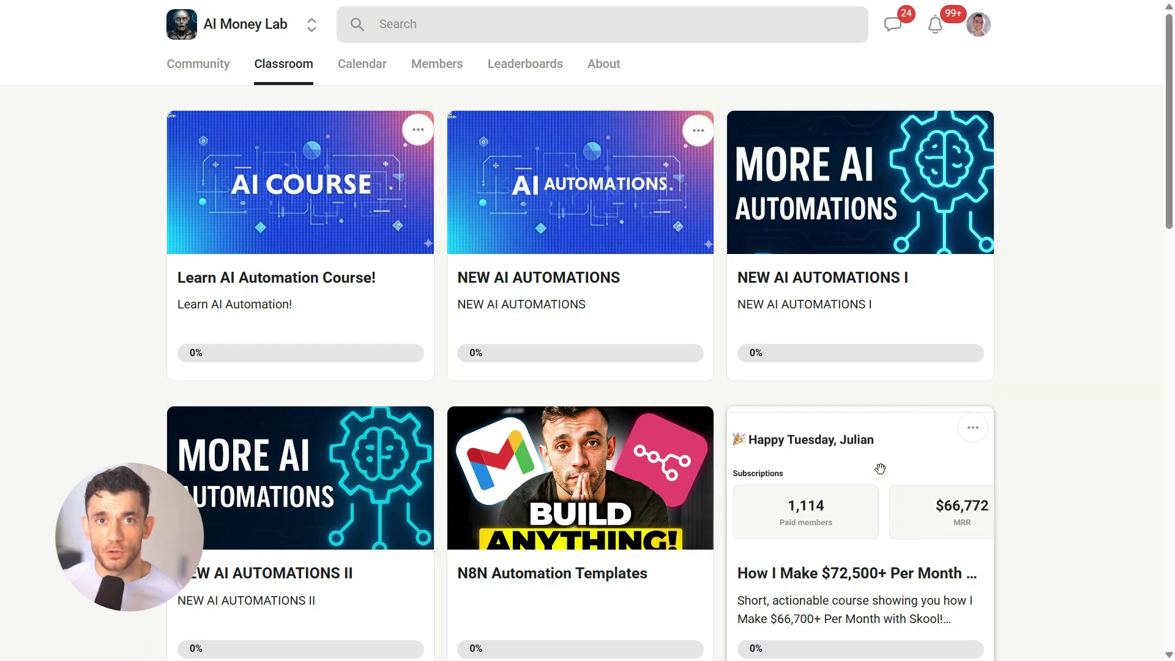
{"action": "scroll", "coordinate": [880, 469], "scroll_direction": "down", "scroll_amount": 6}
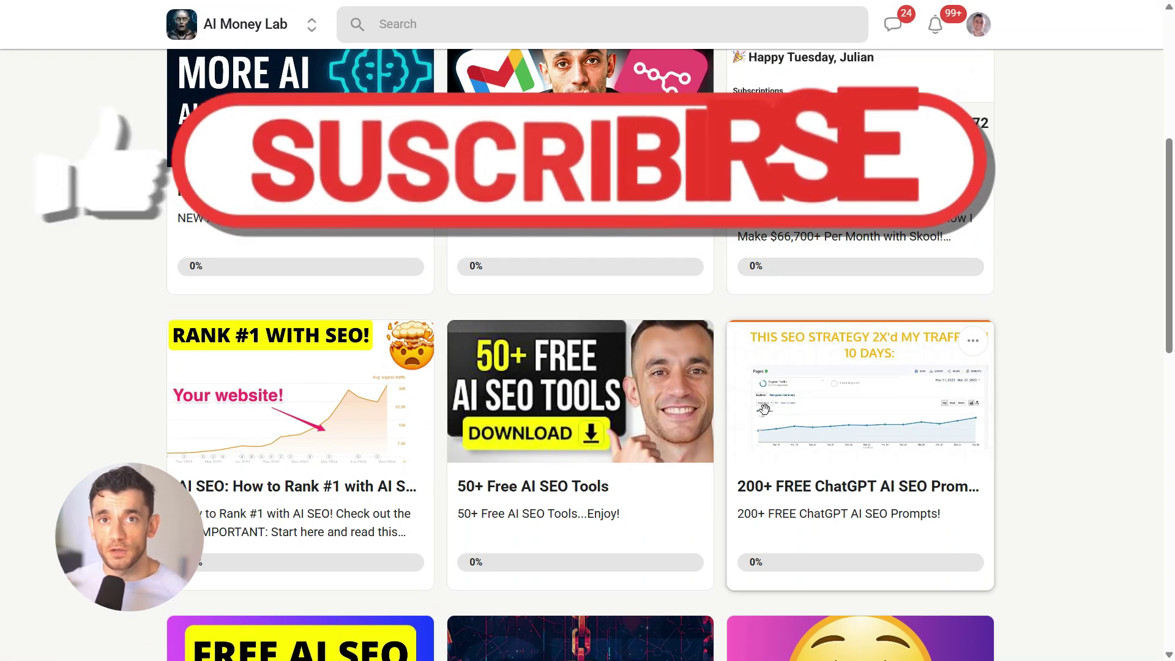
{"action": "scroll", "coordinate": [857, 428], "scroll_direction": "down", "scroll_amount": 4}
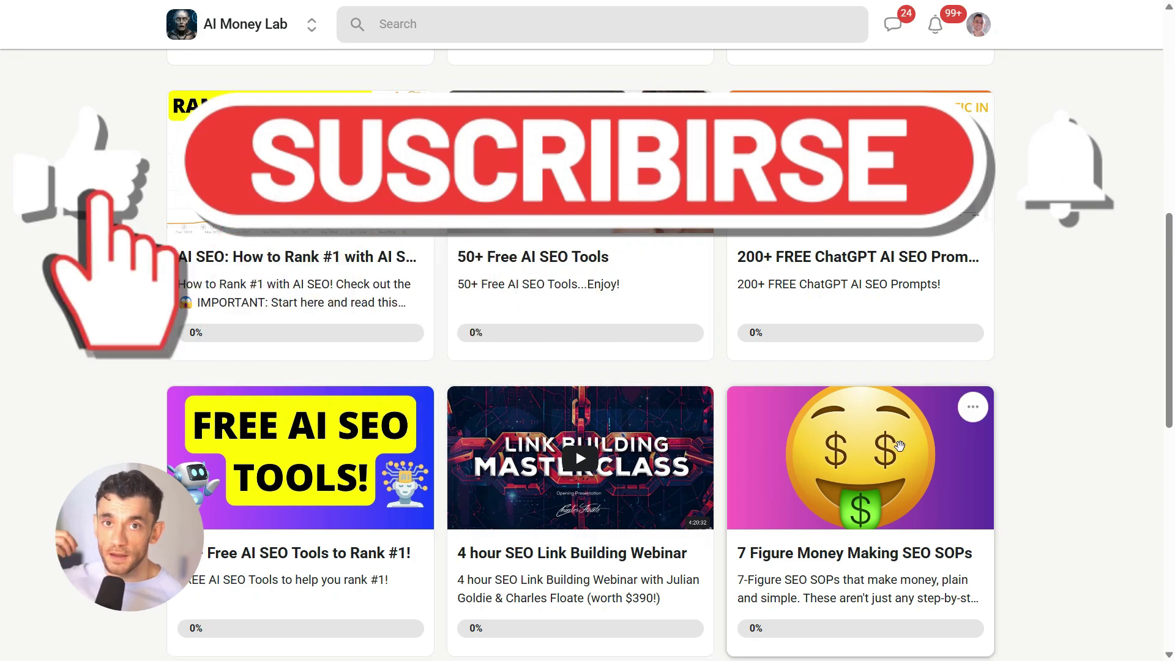
{"action": "scroll", "coordinate": [899, 446], "scroll_direction": "down", "scroll_amount": 7}
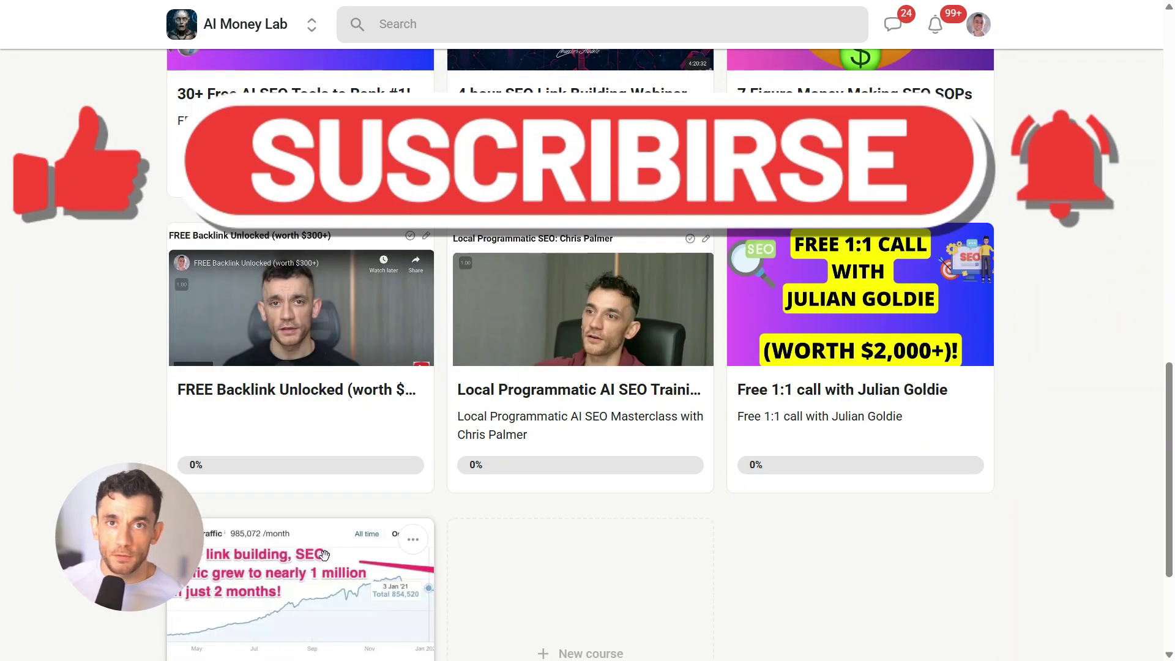